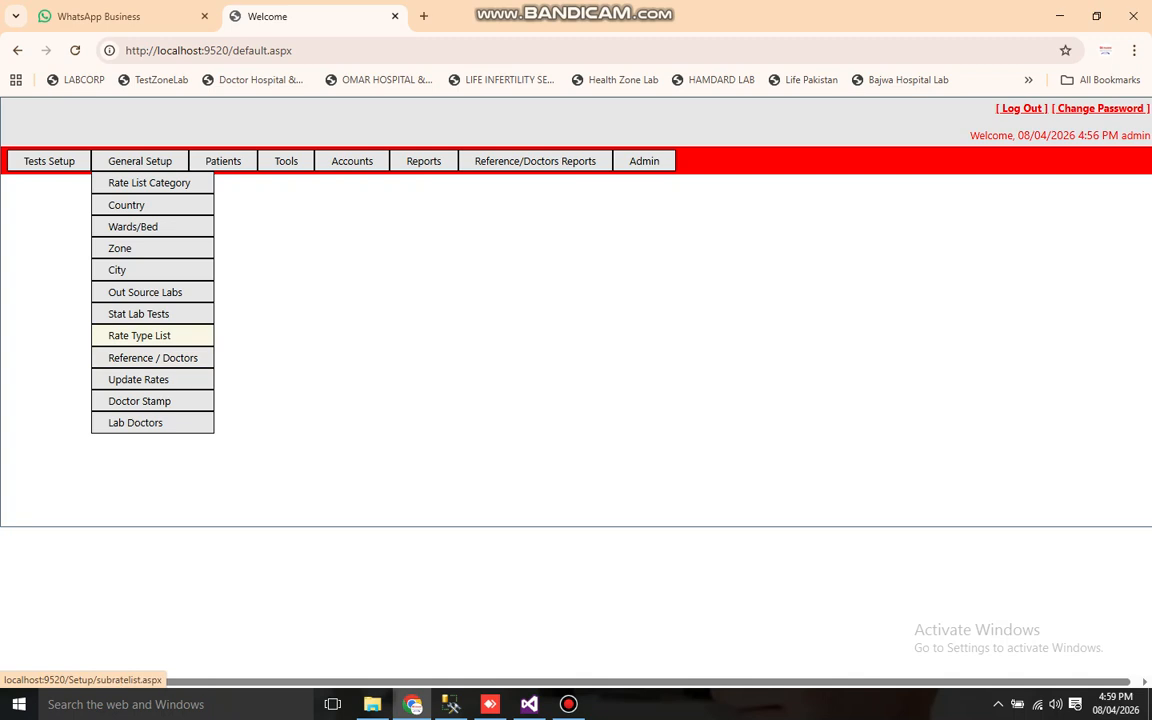
Step: Start a new sub rate list in the Rate Type List setup and enter the doctor's name as its name
left_click(139, 335)
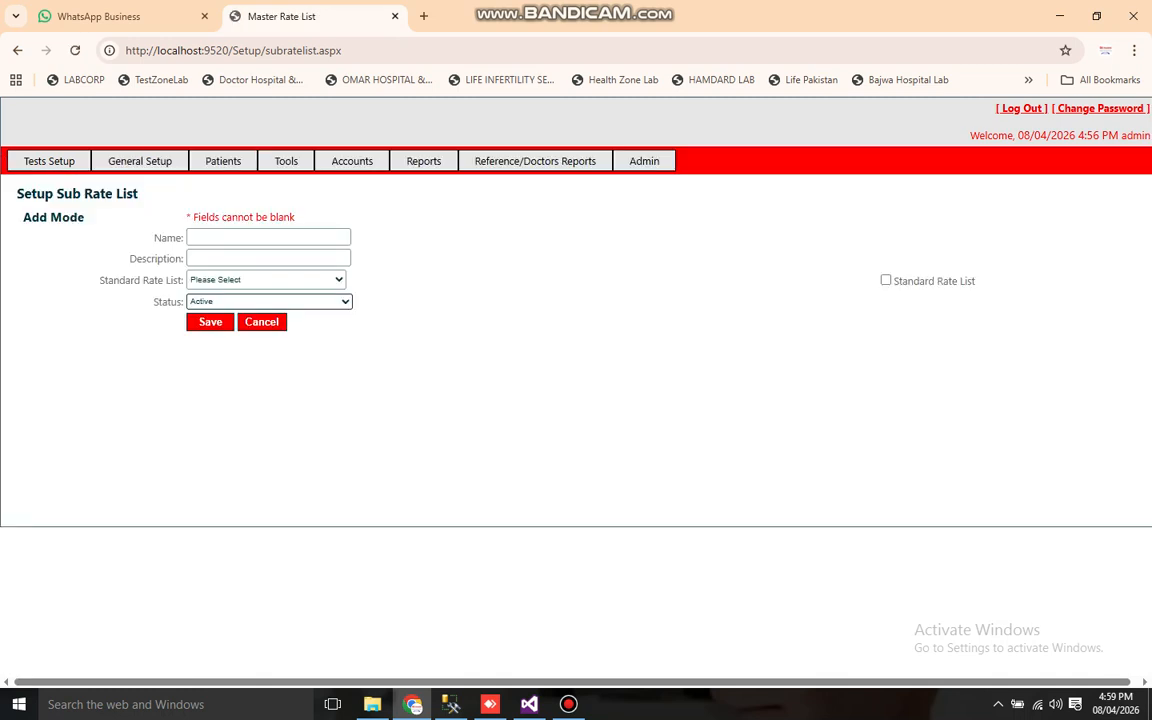
left_click(268, 237)
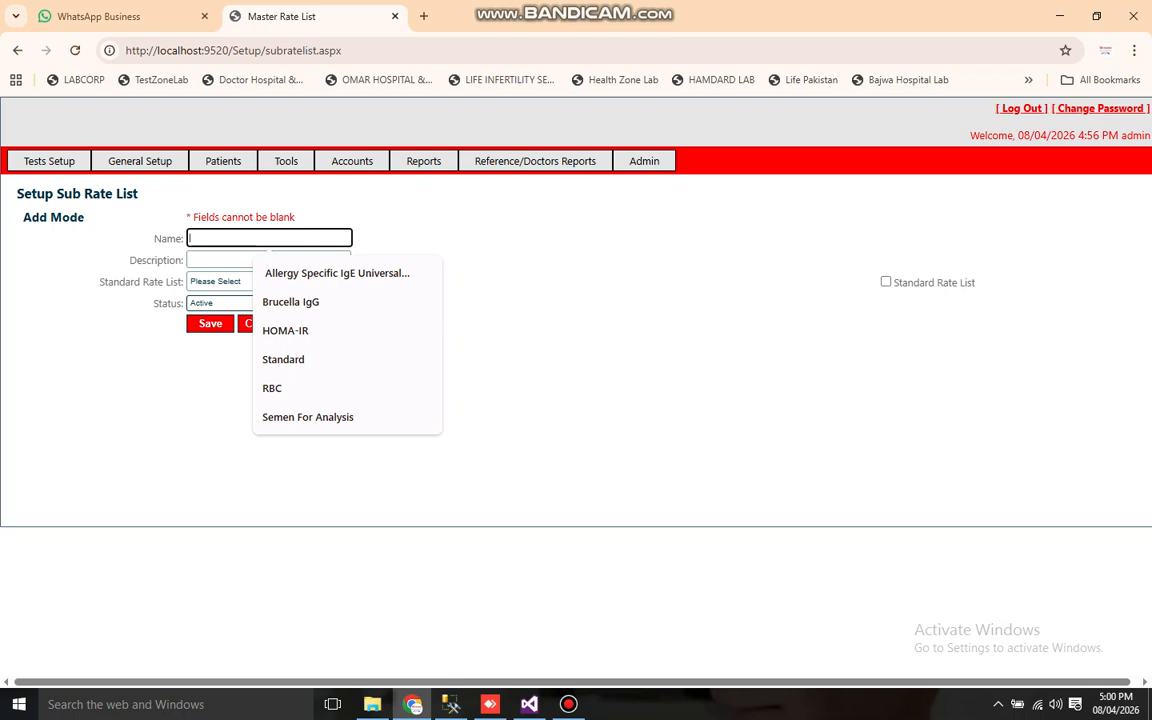
type("dr")
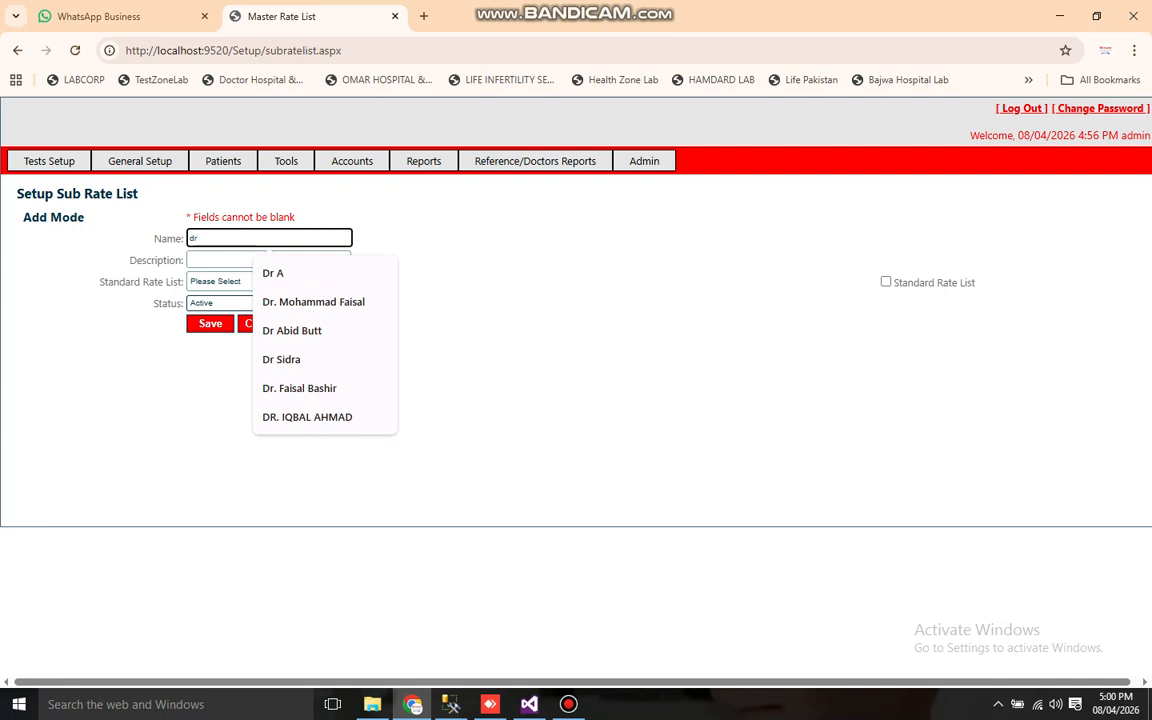
key("BackSpace")
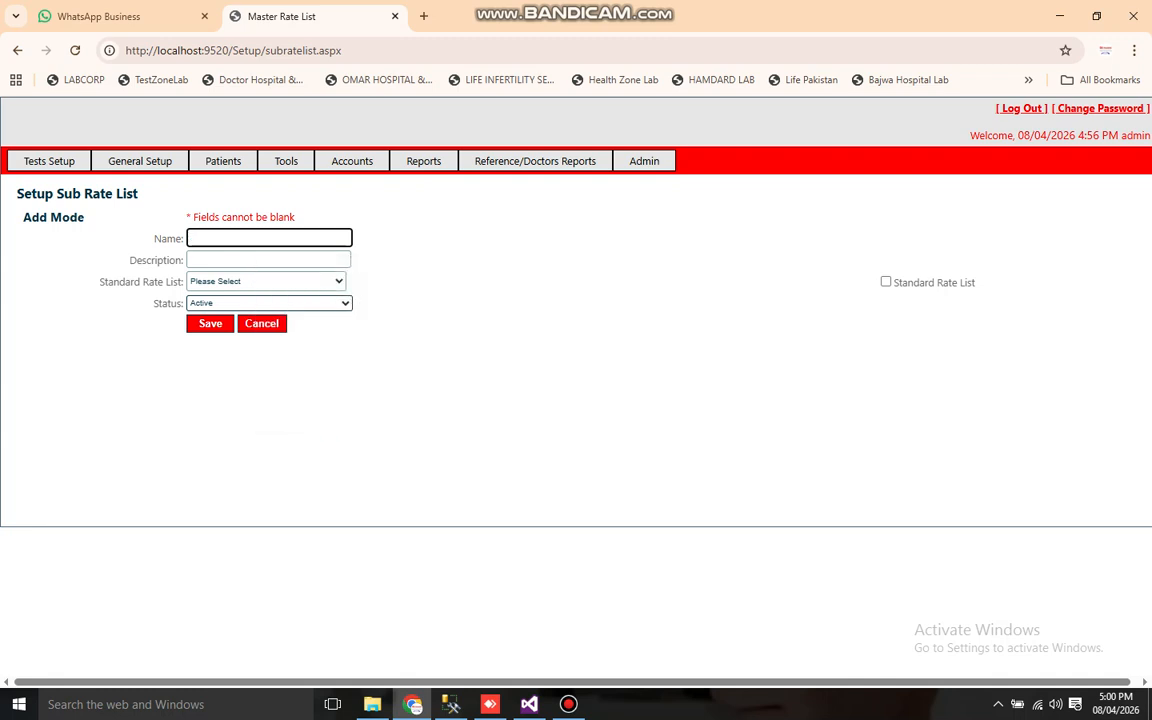
type("Dr Ali")
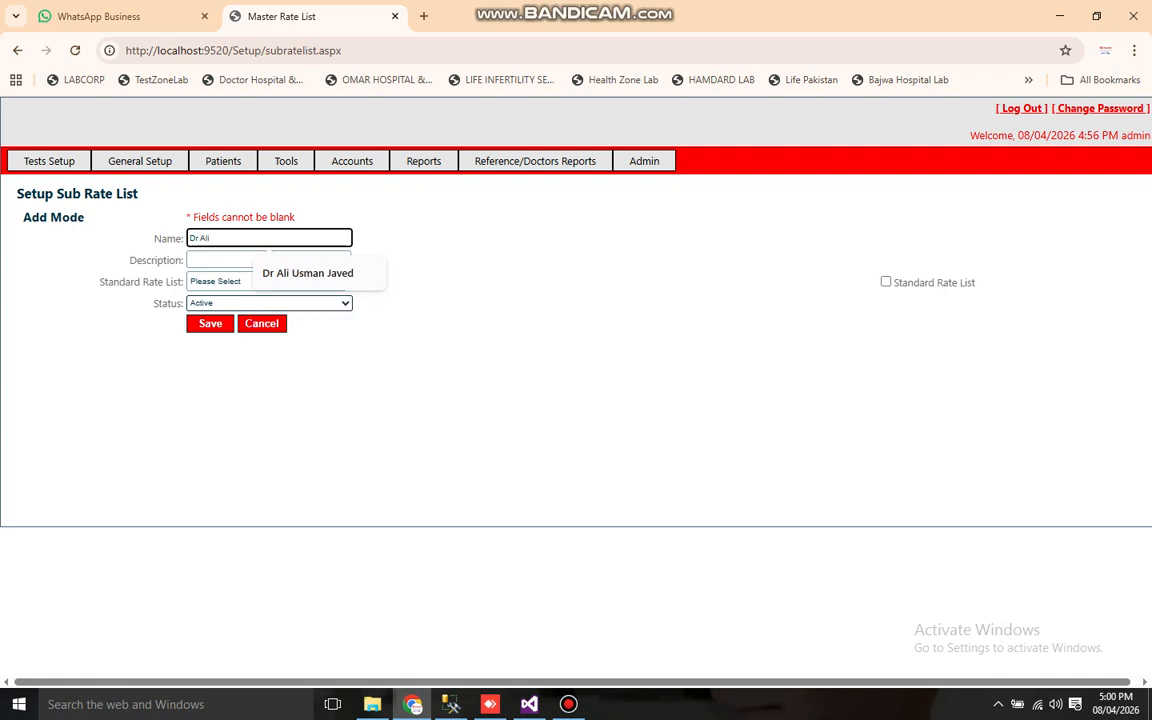
key("ctrl+a")
Step: Enter the doctor's name as the description of the new sub rate list
left_click(268, 259)
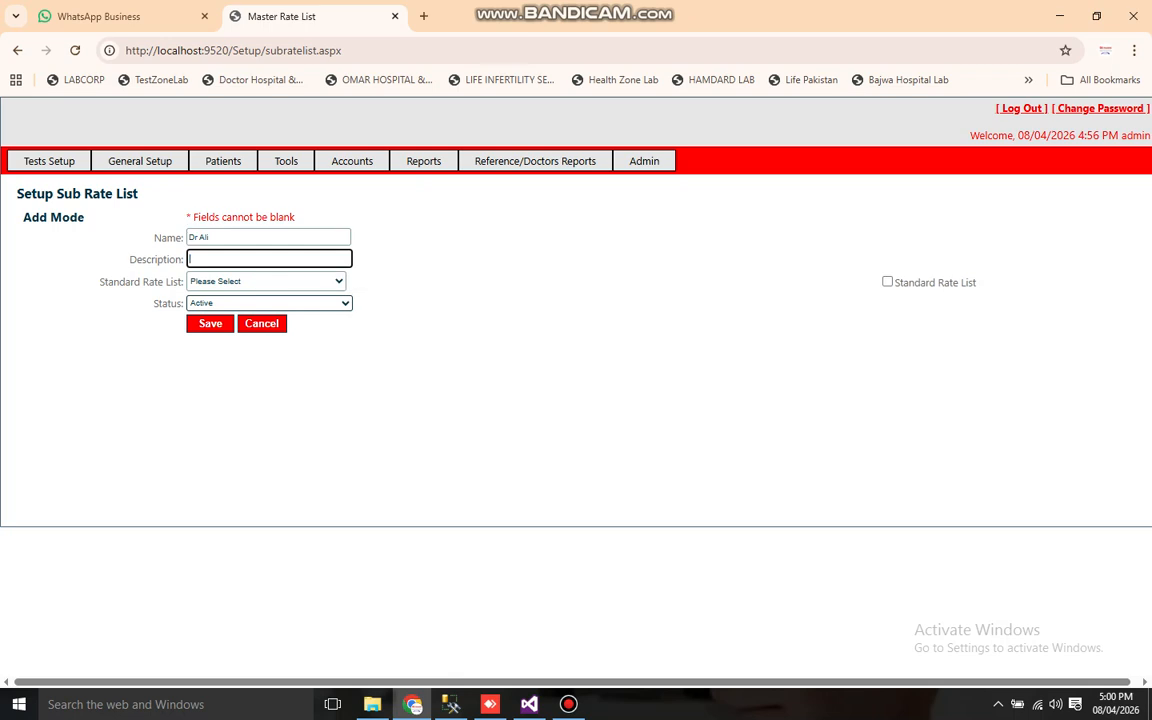
type("insert into act_months values (15,12,'A',2026)")
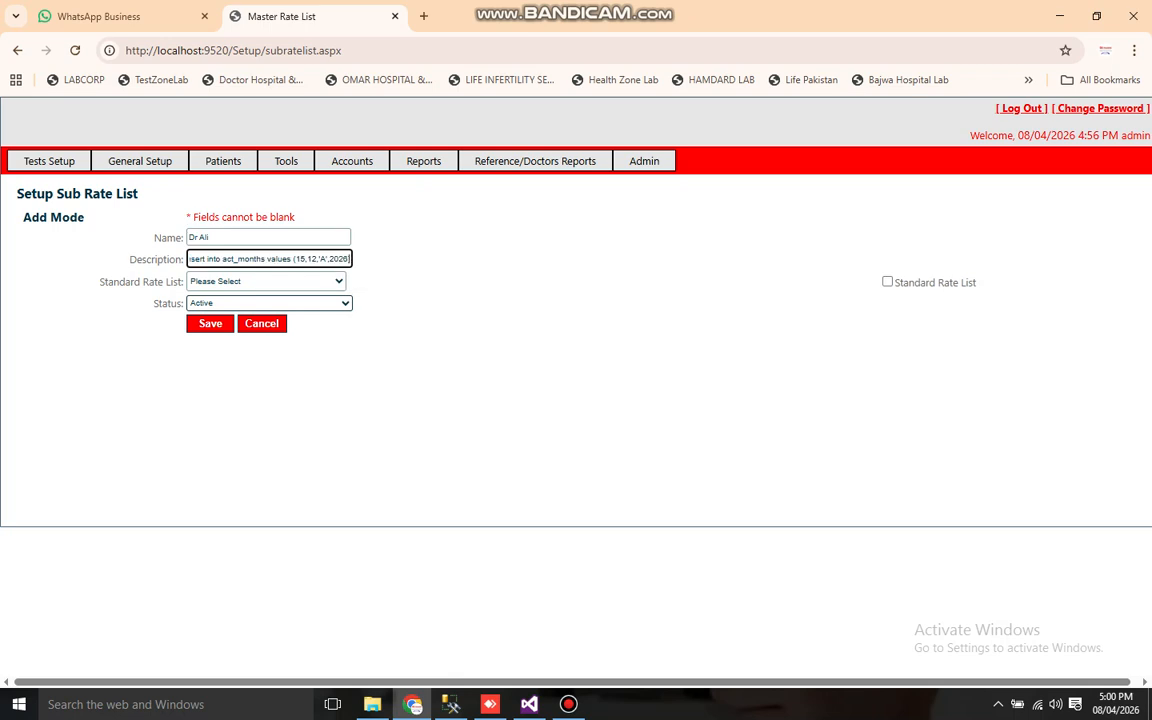
triple_click(226, 259)
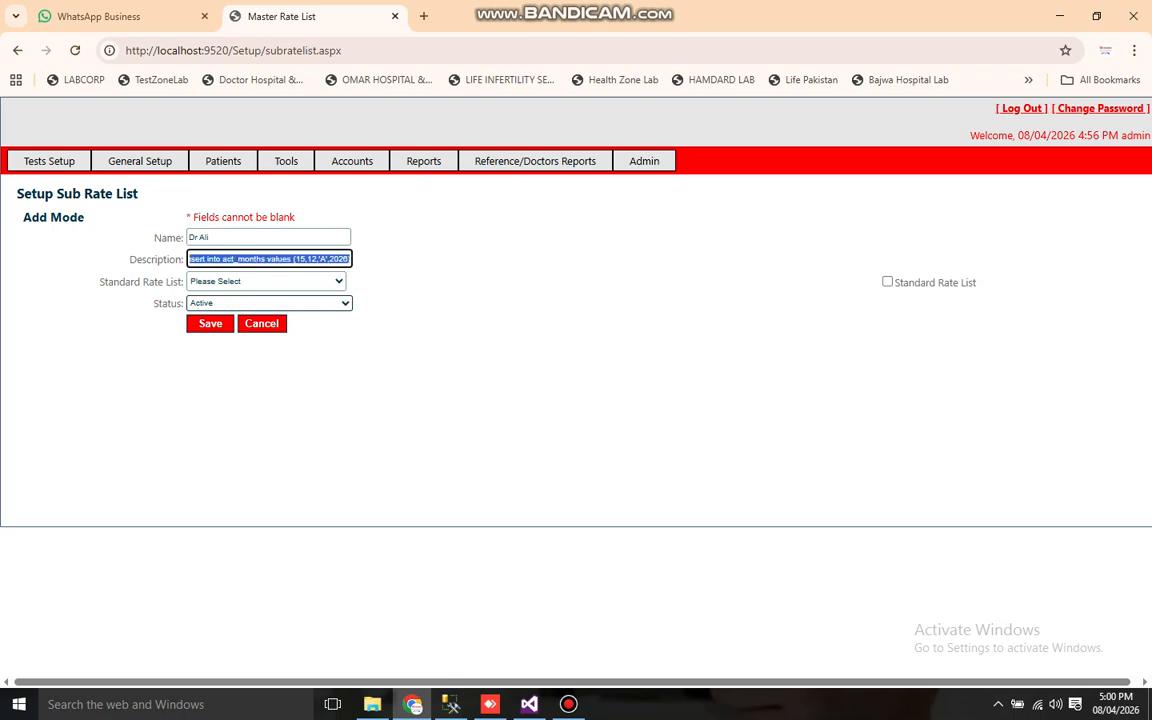
type("Dr")
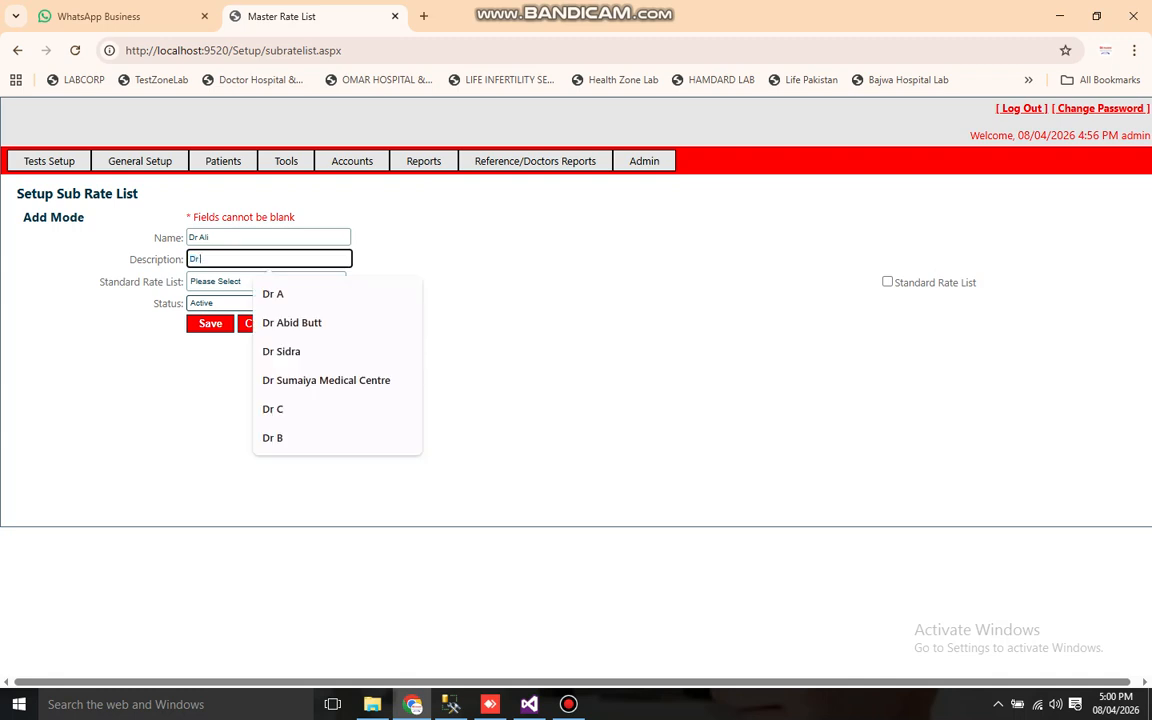
type(" A")
key("BackSpace")
key("BackSpace")
type("Ali")
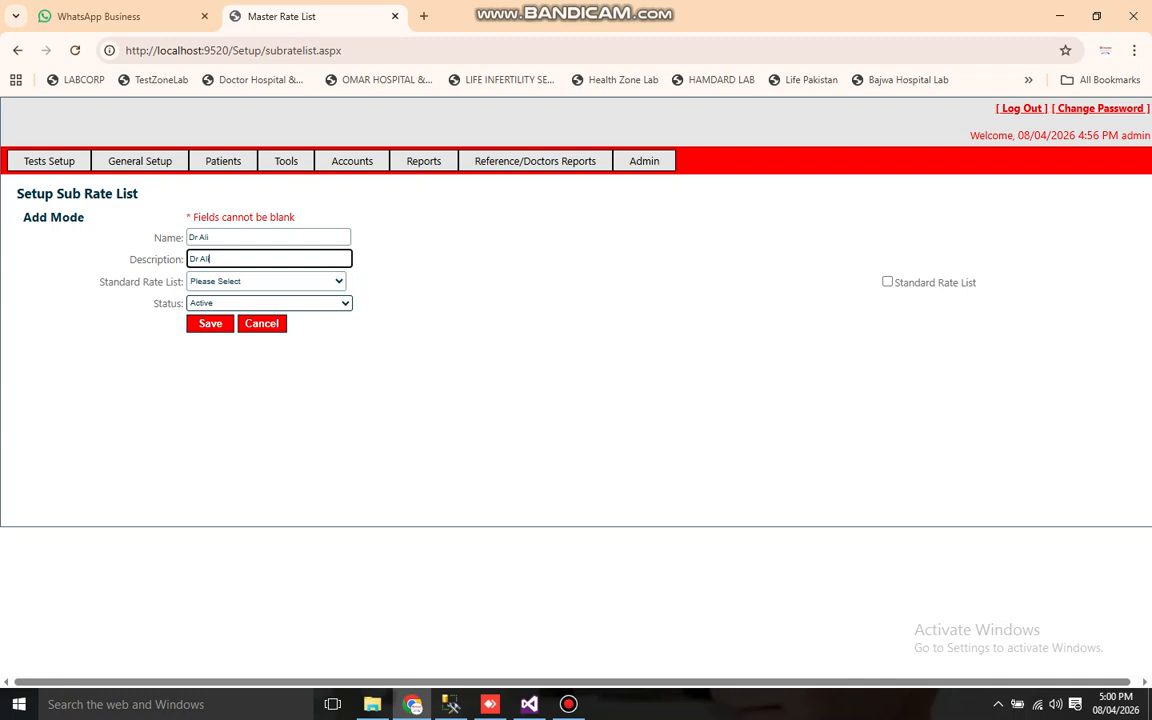
Step: Base the new sub rate list on the Standard Rates (R) standard rate list
key("Tab")
key("alt+Down")
key("Down")
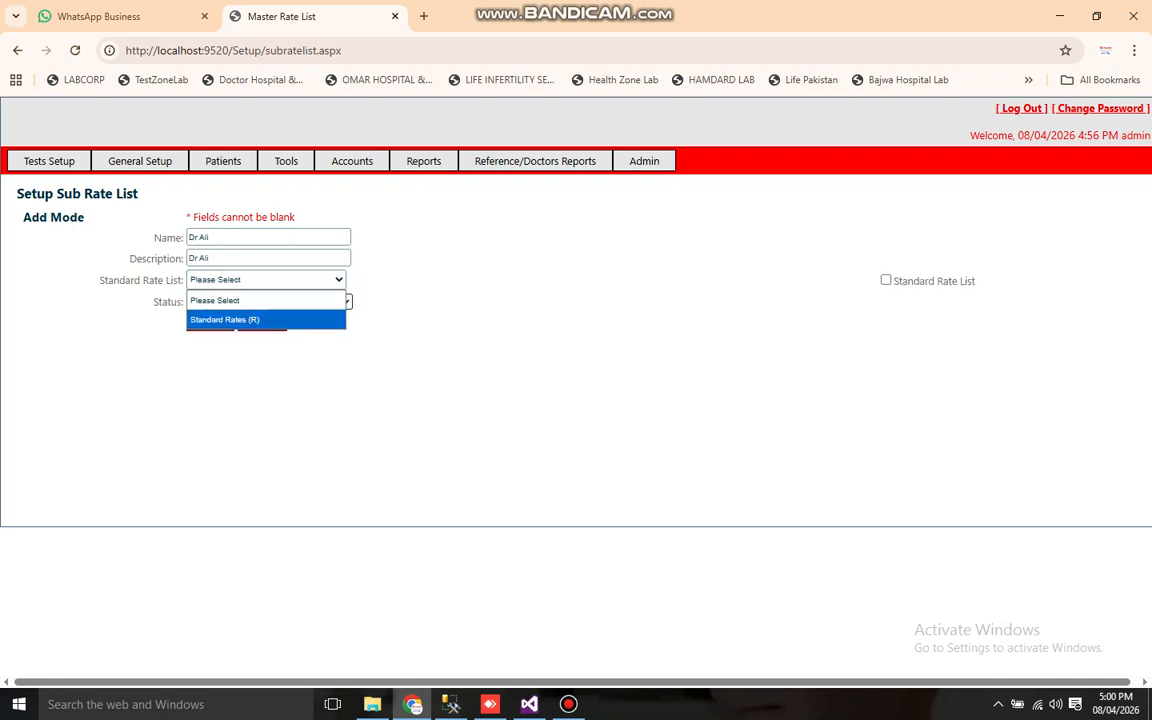
key("Return")
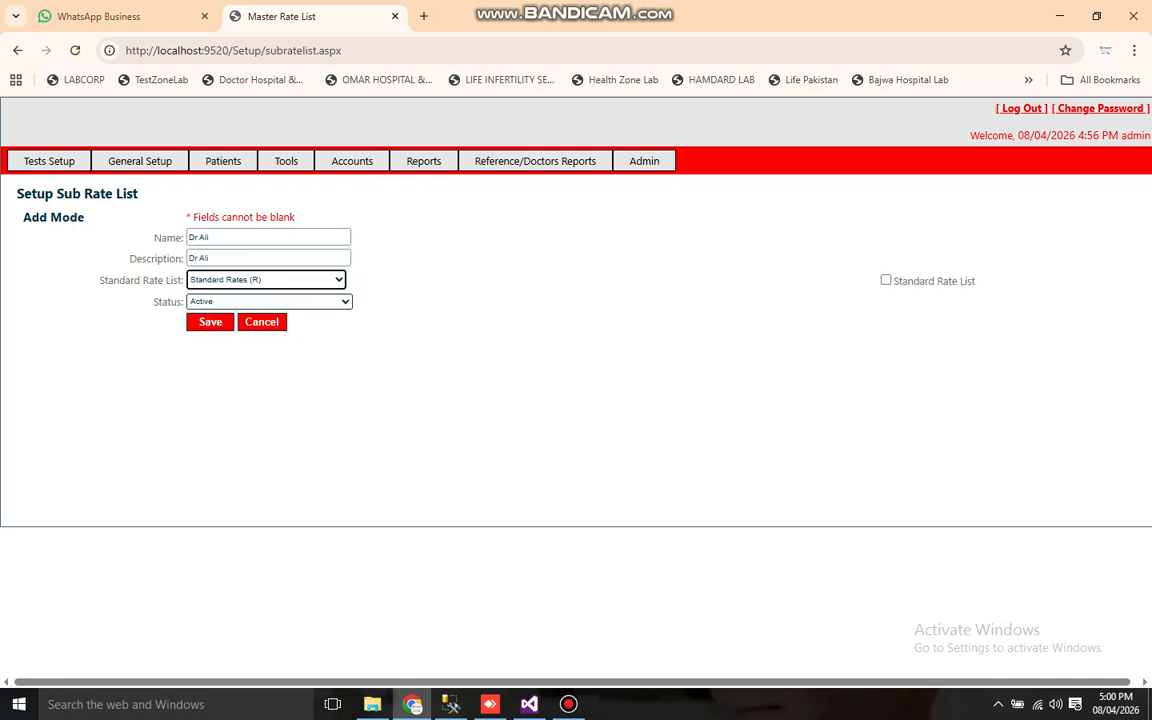
key("Tab")
key("space")
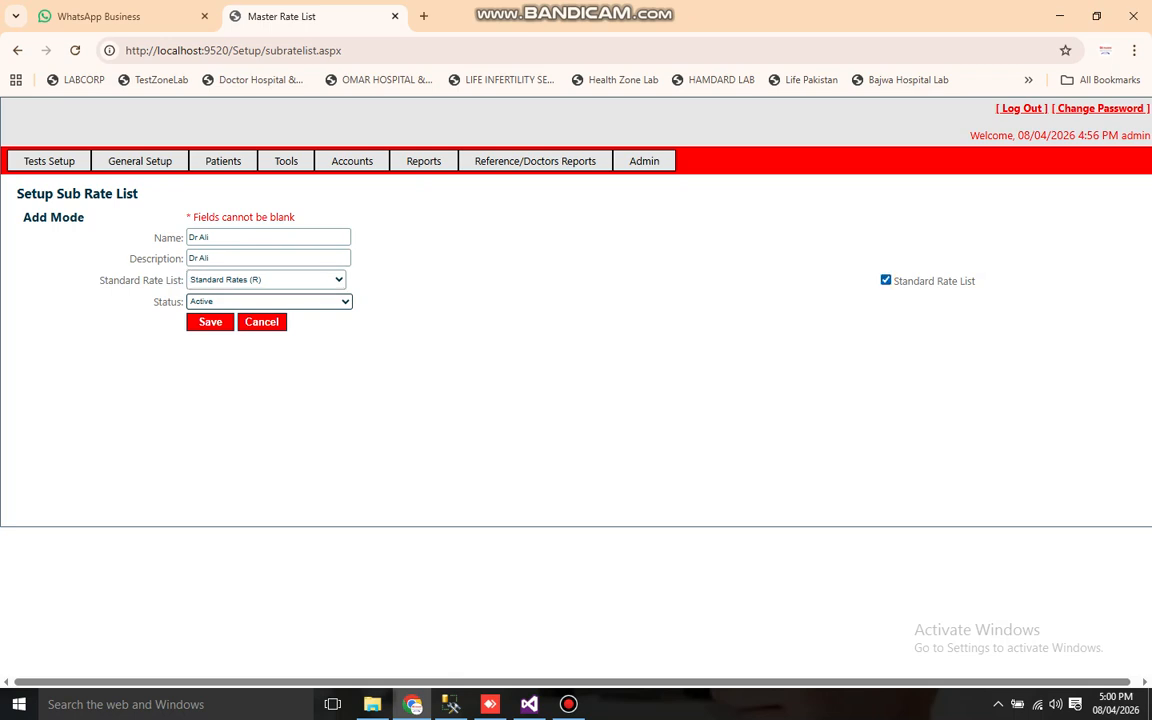
key("space")
key("shift+Tab")
key("alt+Down")
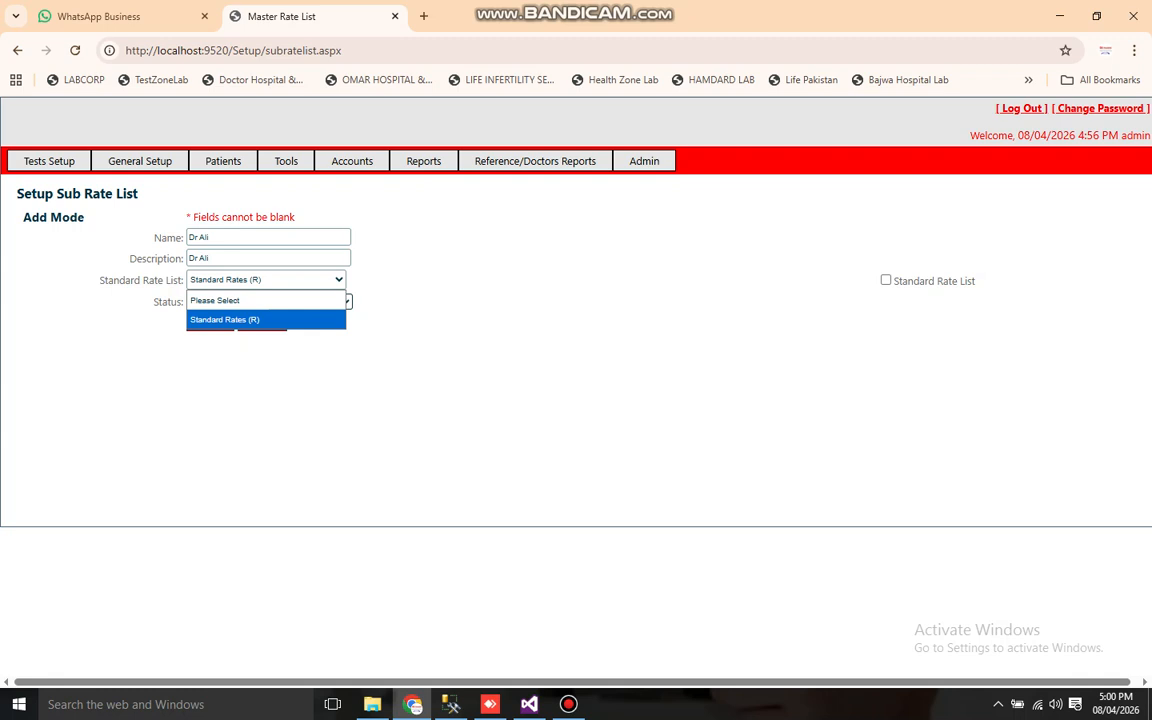
key("Up")
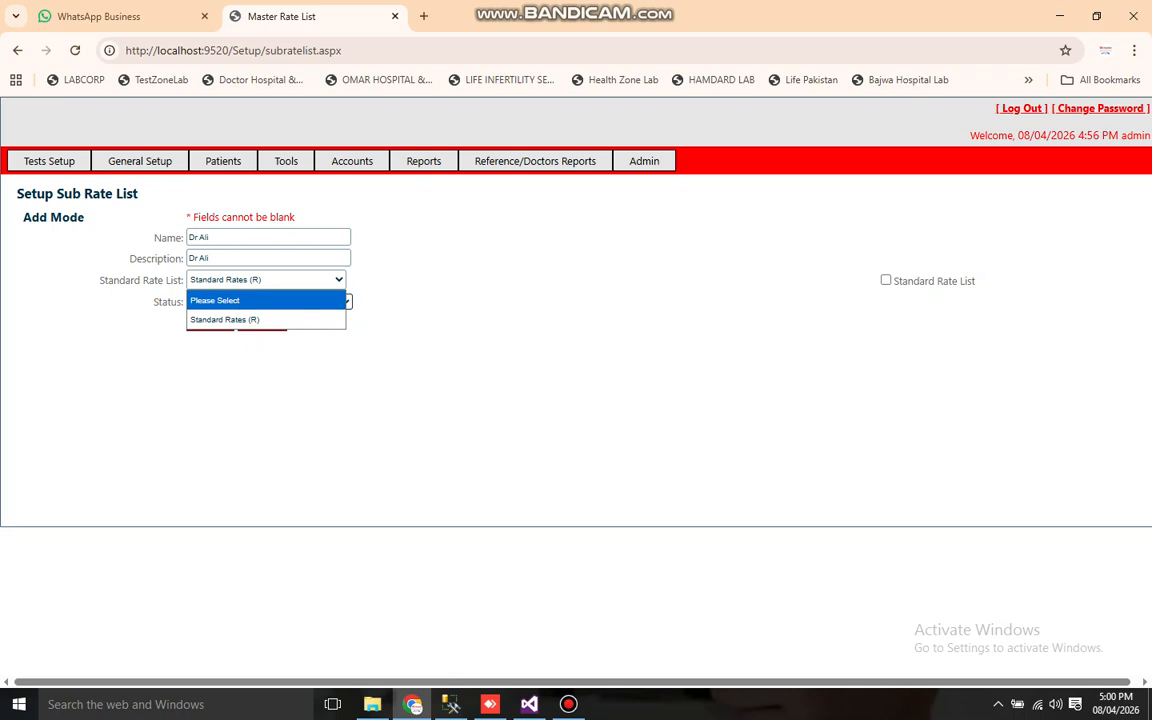
key("Escape")
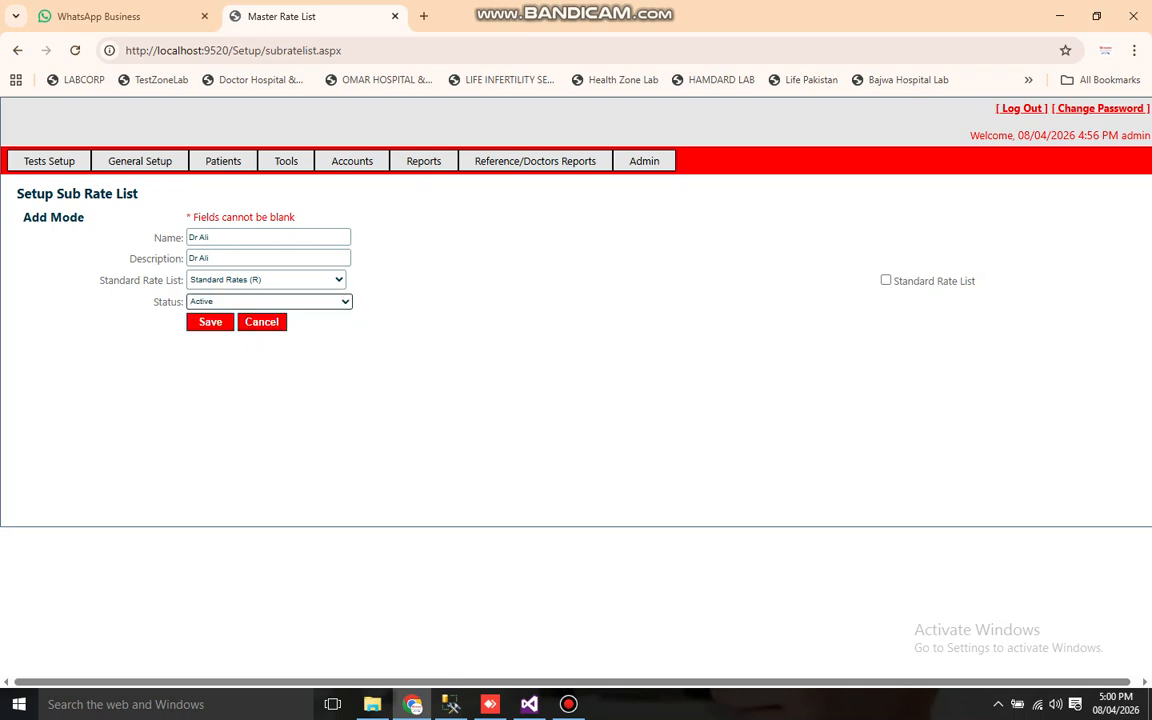
Step: Save the new sub rate list and open its rate details for the Blood Grouping tests
key("Tab")
key("Return")
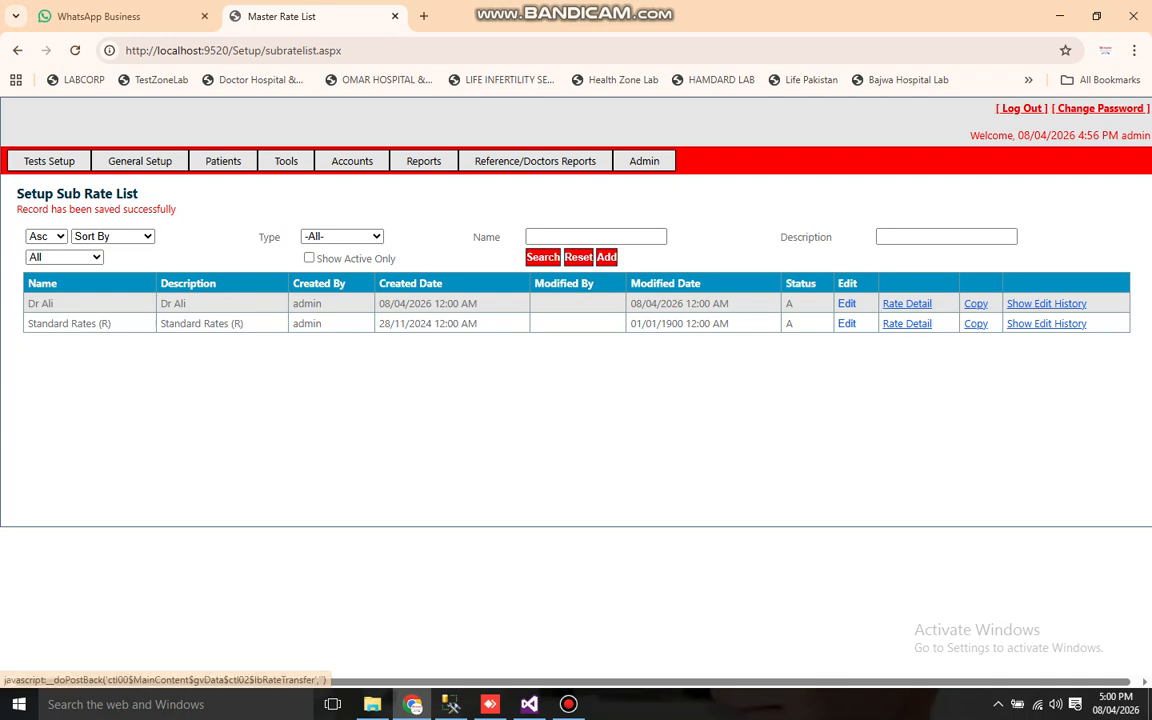
left_click(907, 304)
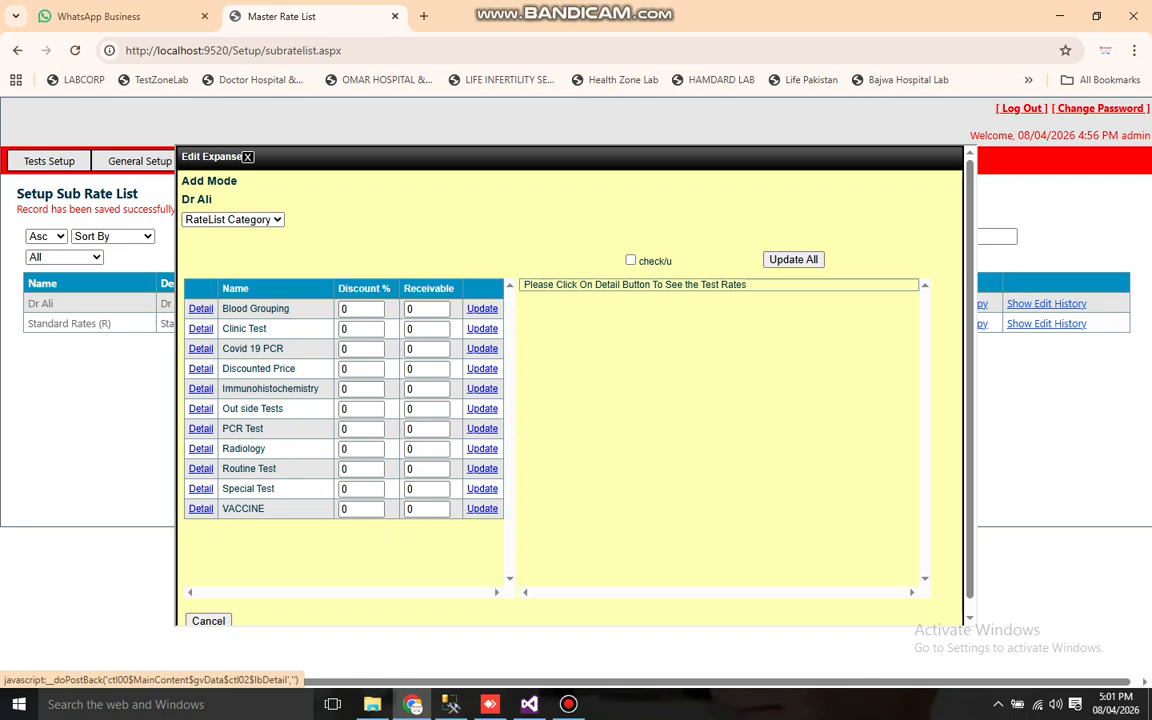
left_click(200, 308)
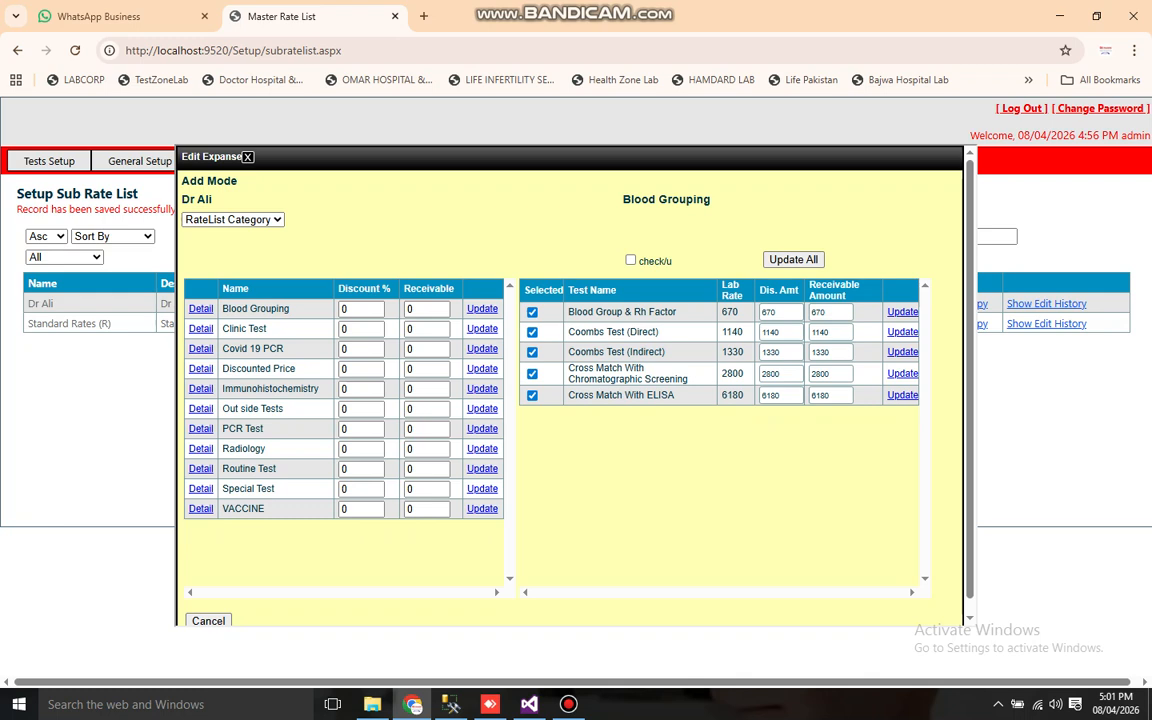
triple_click(621, 311)
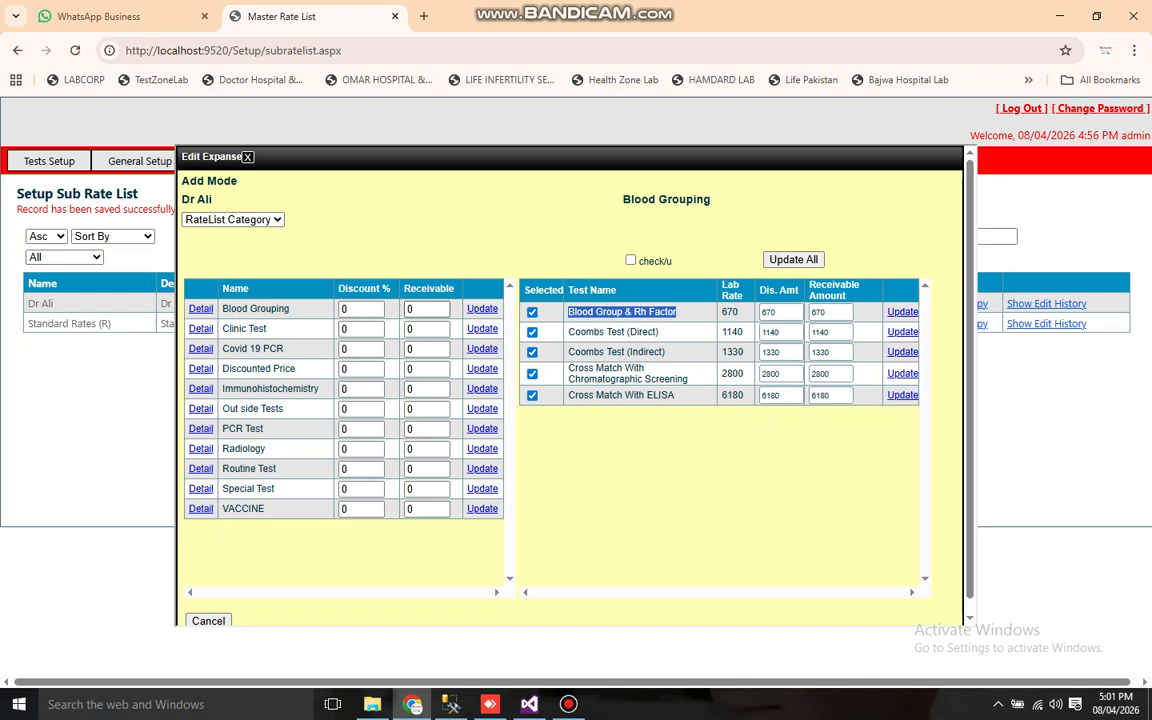
Step: Set the Blood Grouping category's receivable to 60 and update its rates
left_click(427, 308)
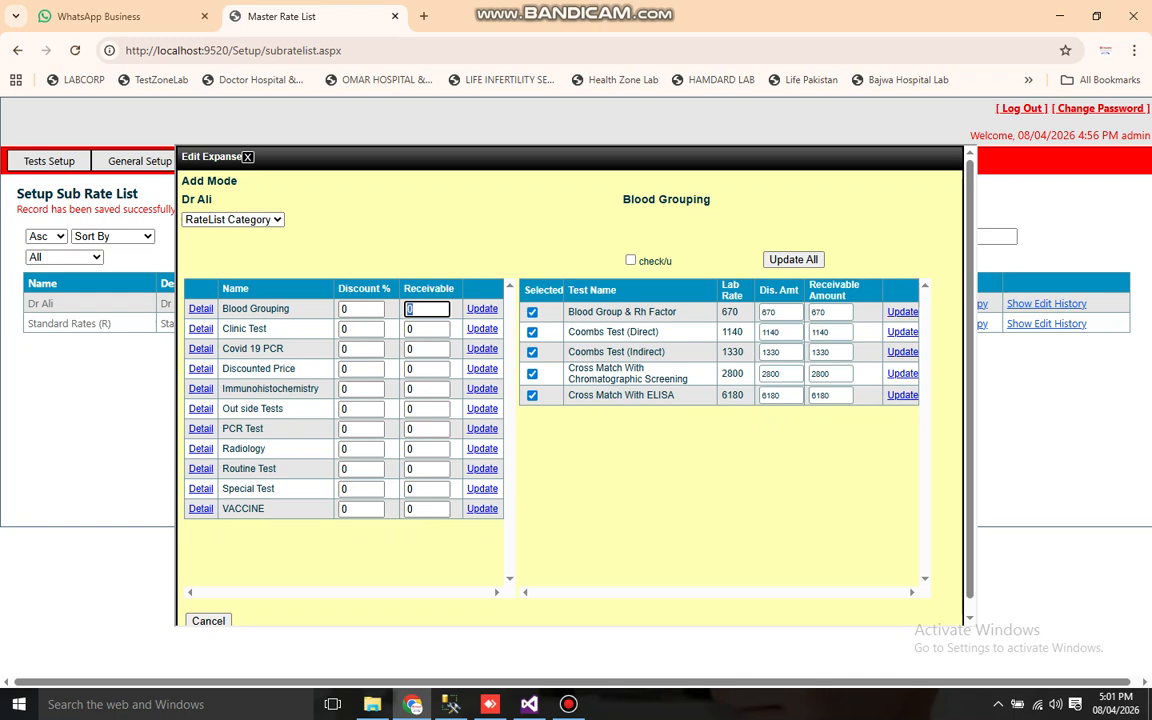
type("6")
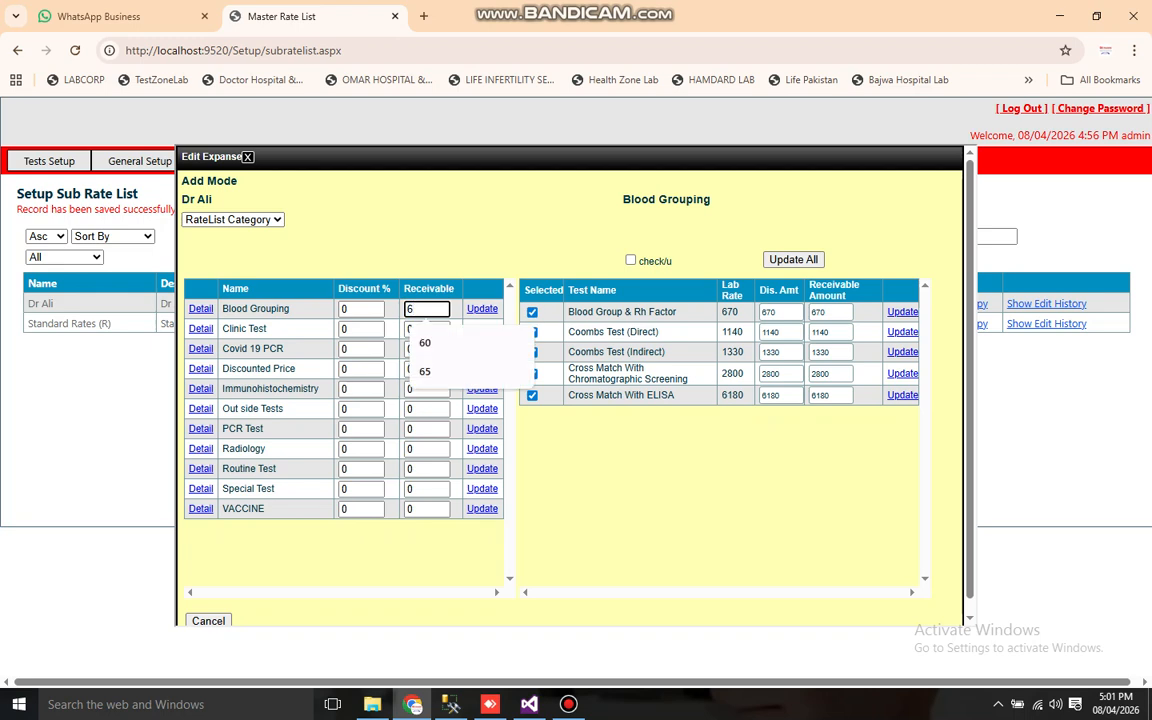
left_click(425, 342)
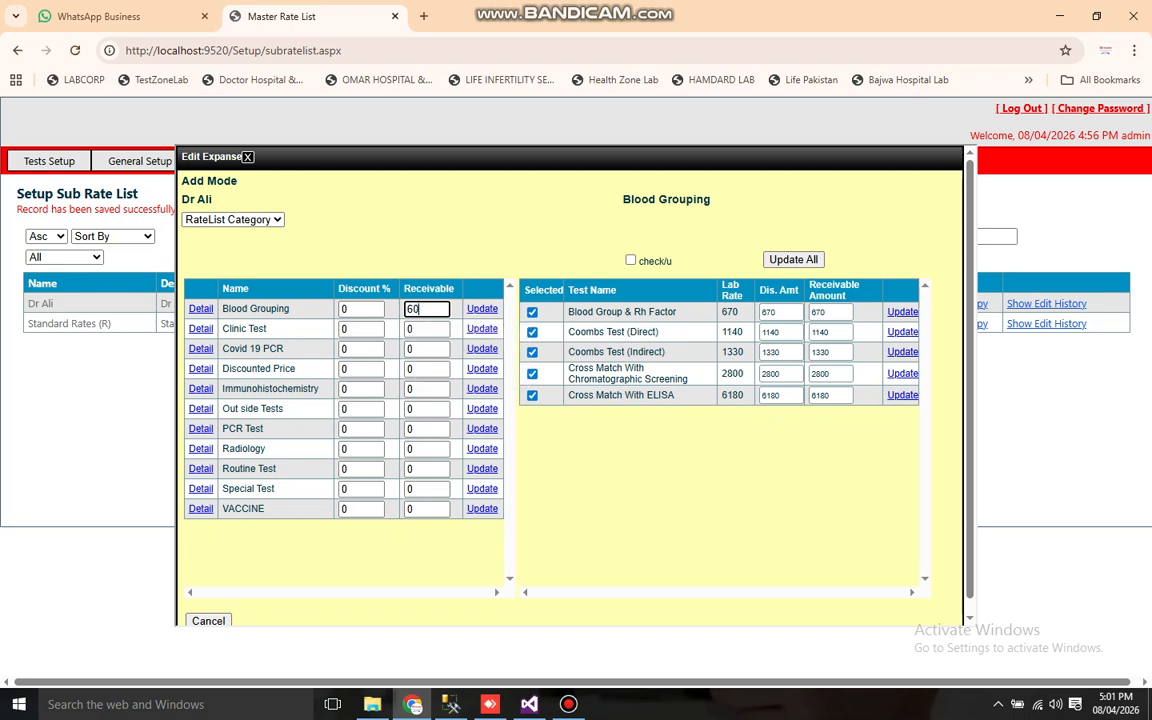
left_click(482, 308)
left_click(645, 149)
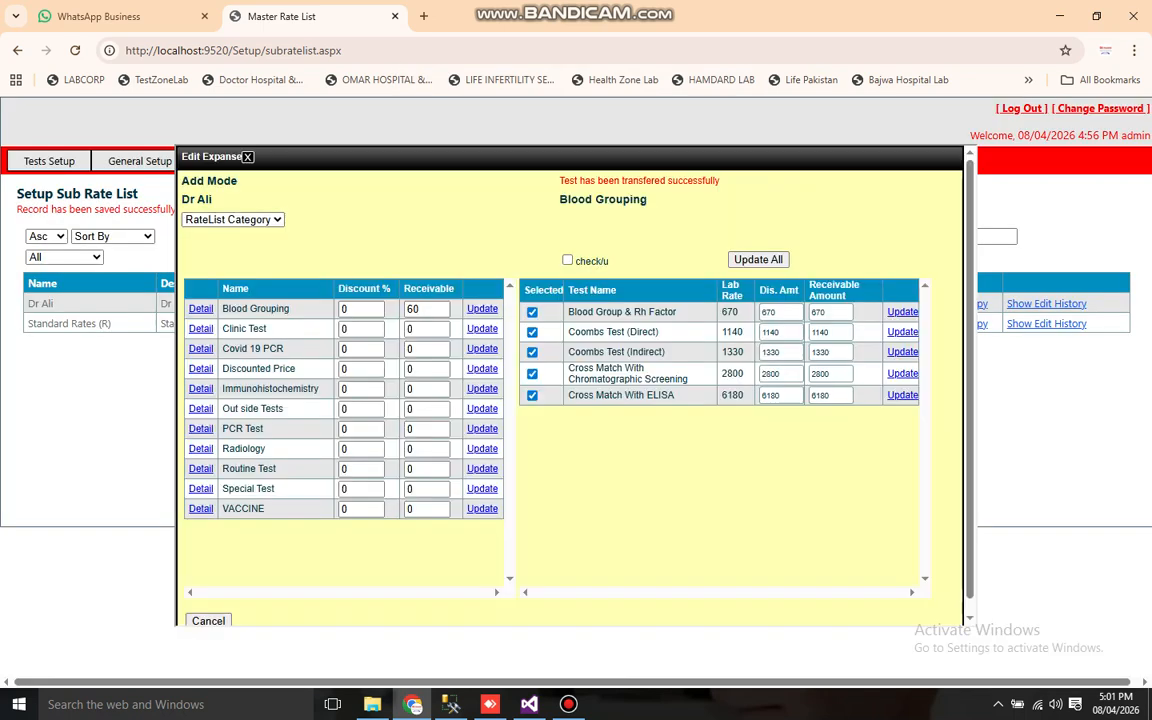
Step: Reload the Blood Grouping details and check the tests' receivable amounts against the category's receivable percentage
left_click(200, 308)
double_click(830, 312)
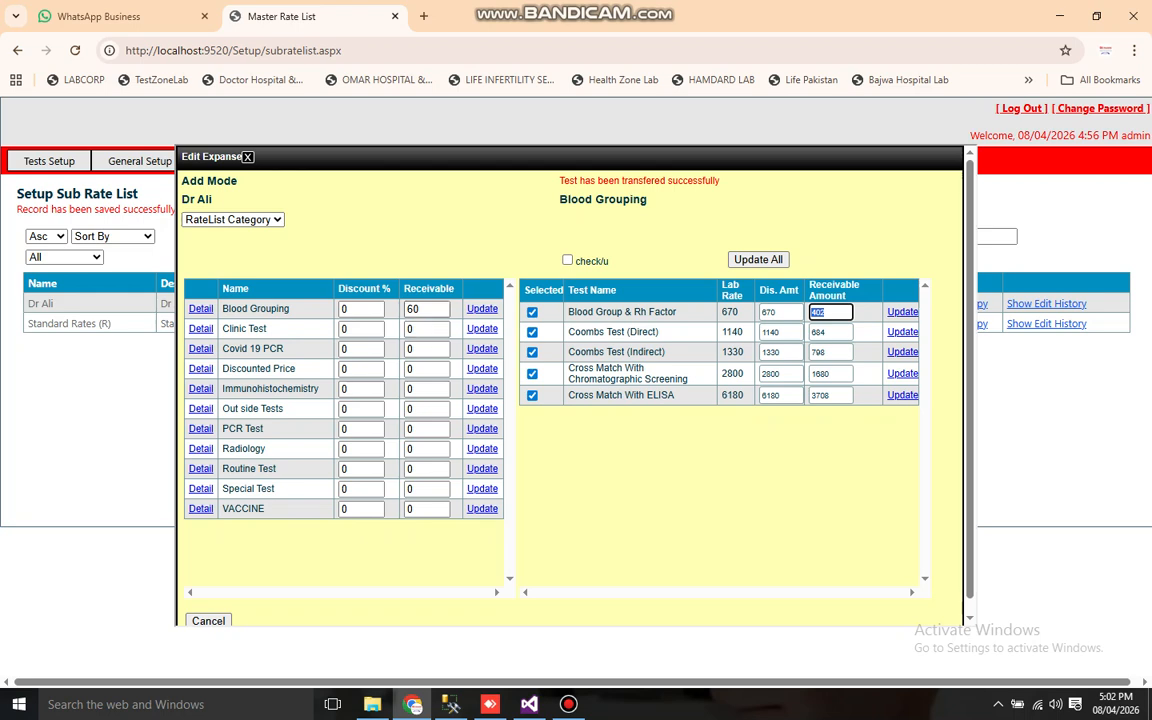
left_click(427, 308)
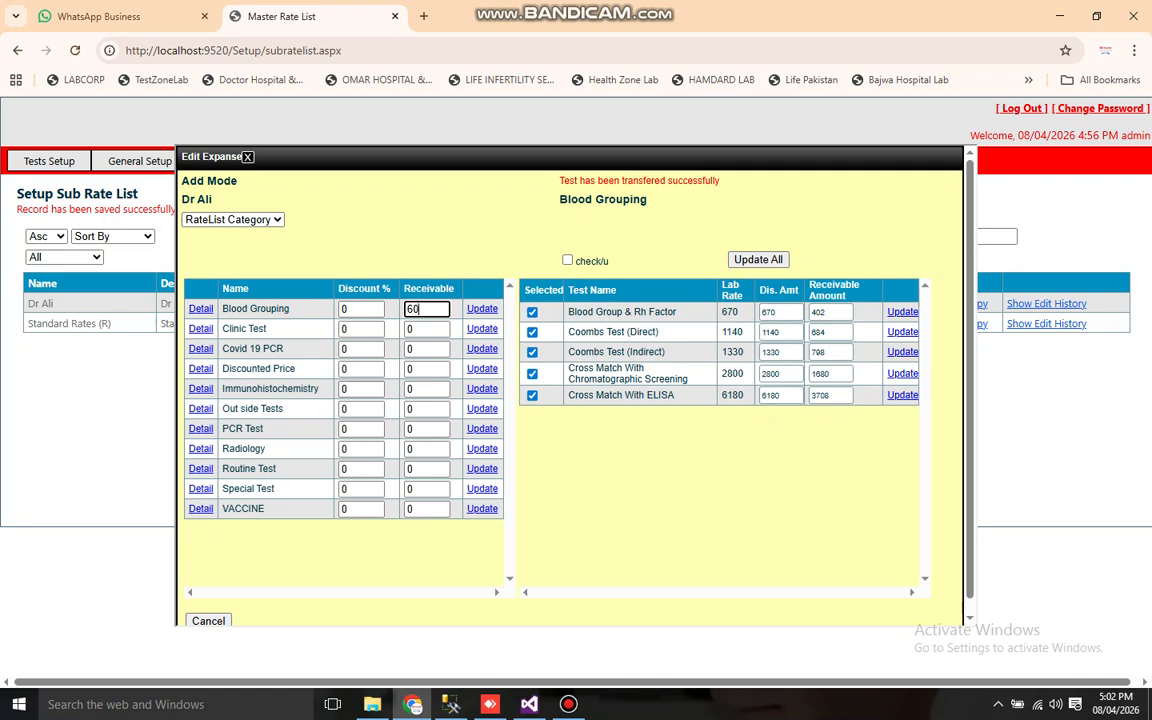
Step: Set the receivable amount of Cross Match With ELISA to 4000 and update that test's rate
left_click_drag(568, 395, 674, 395)
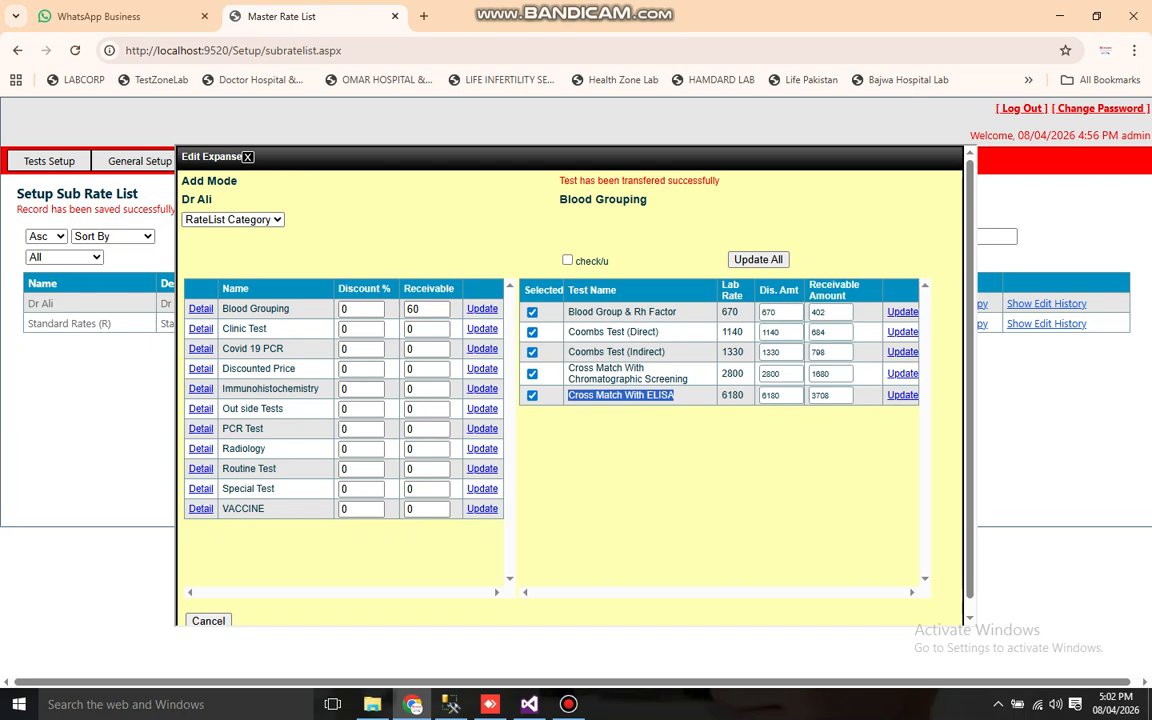
key("Tab")
key("Tab")
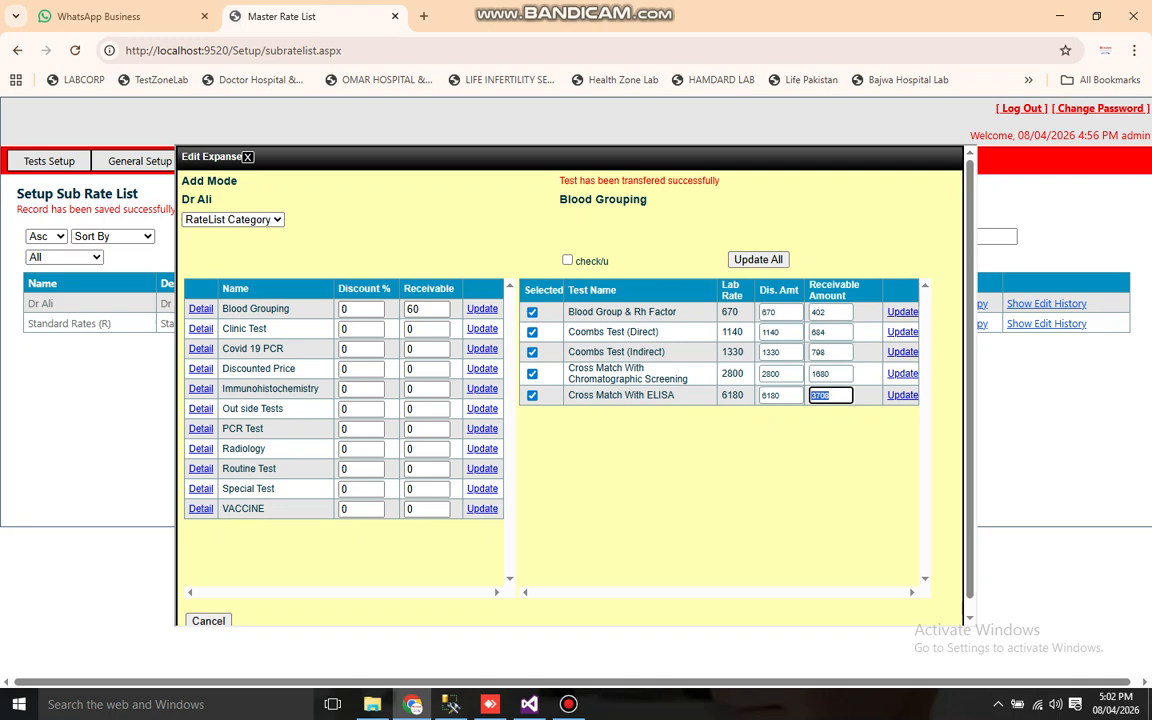
type("4000")
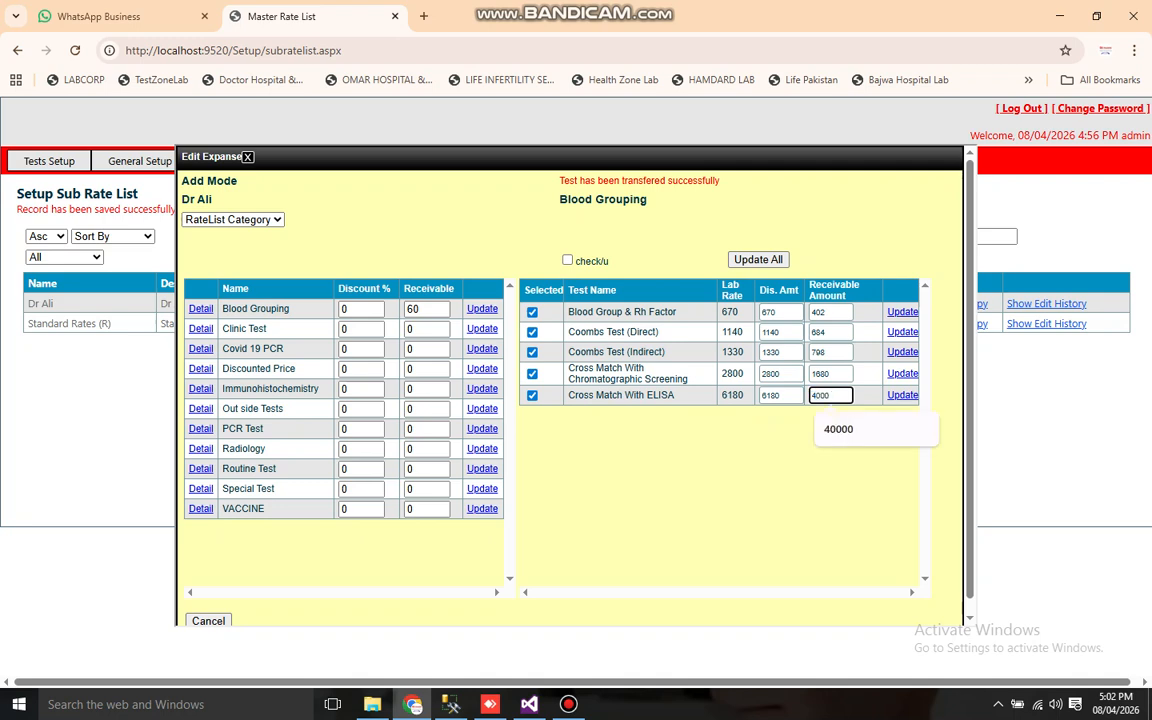
left_click(902, 395)
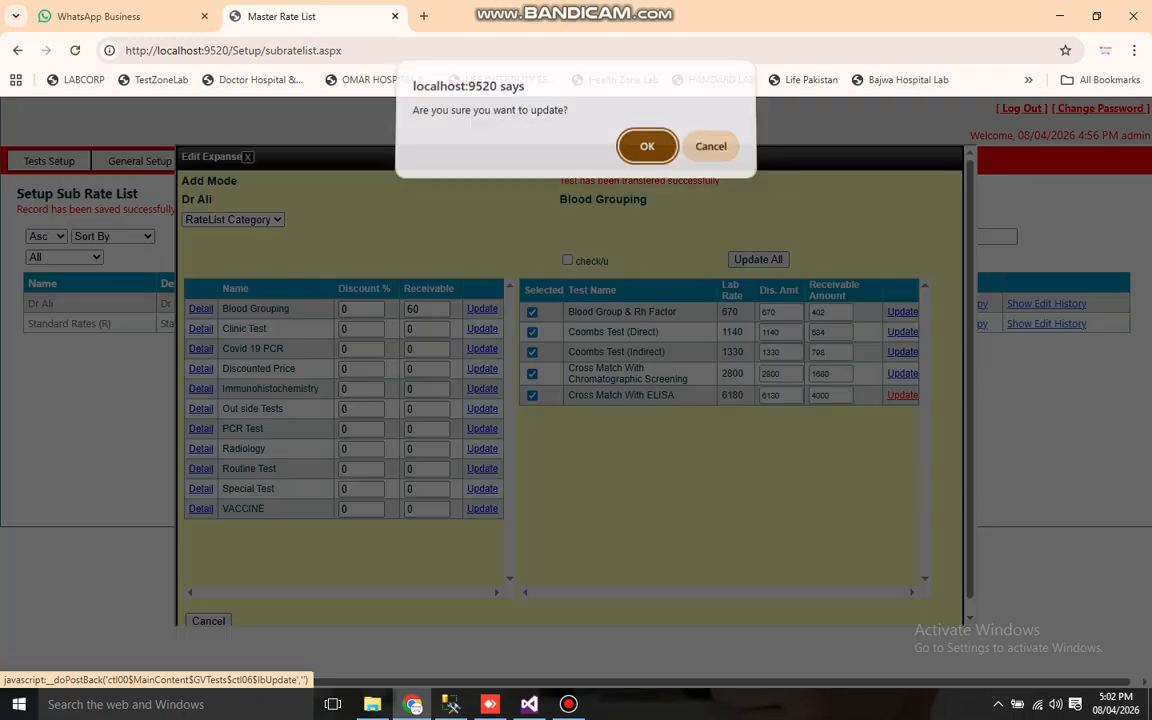
key("Return")
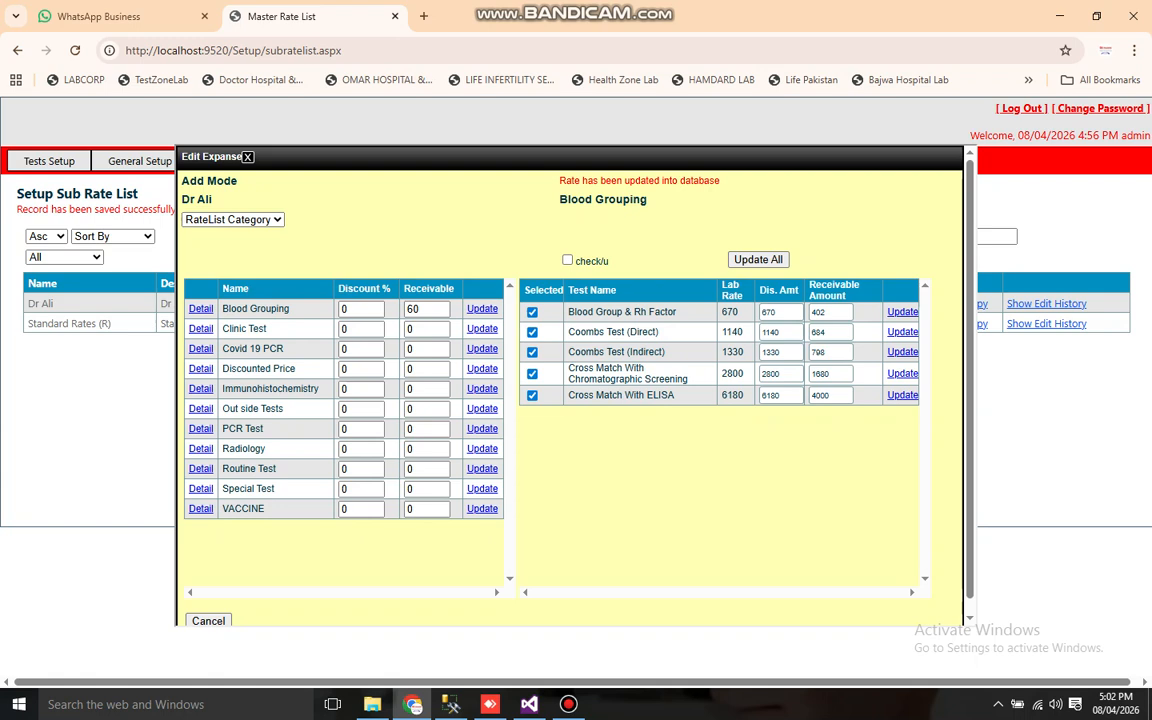
left_click(427, 328)
key("Down")
key("Down")
key("Down")
key("Down")
key("Down")
Step: Close the rate details and open a new Reference / Doctors record from the general setup
left_click(247, 157)
mouse_move(140, 161)
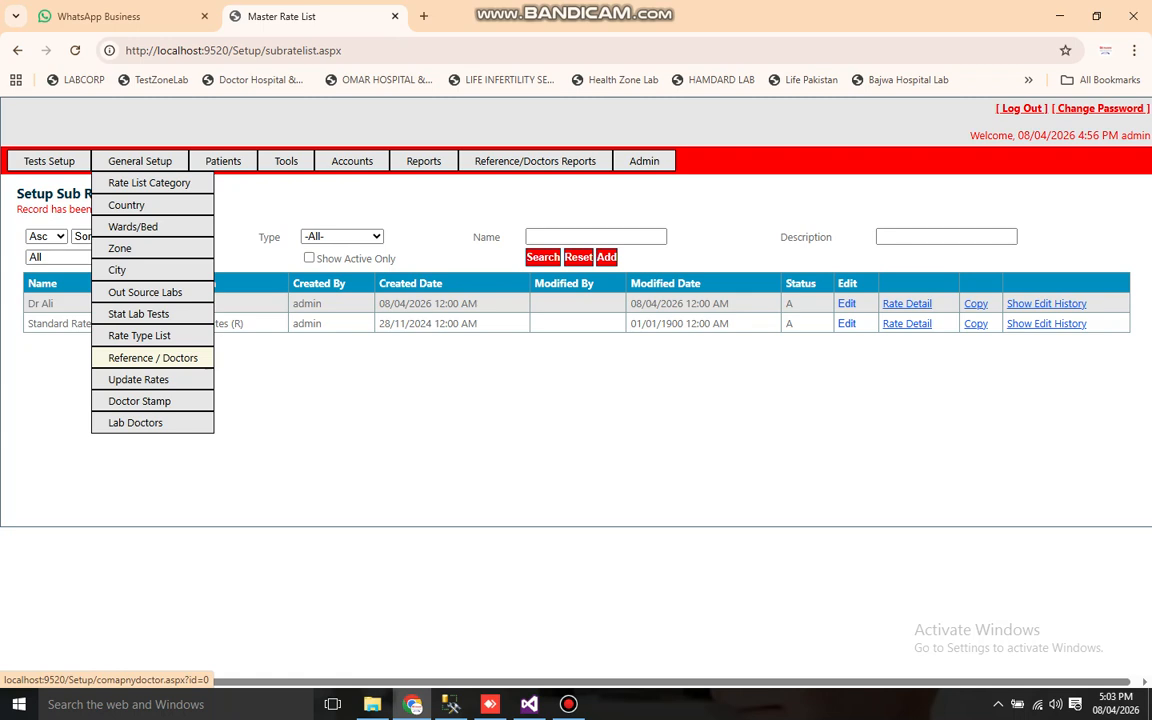
left_click(152, 357)
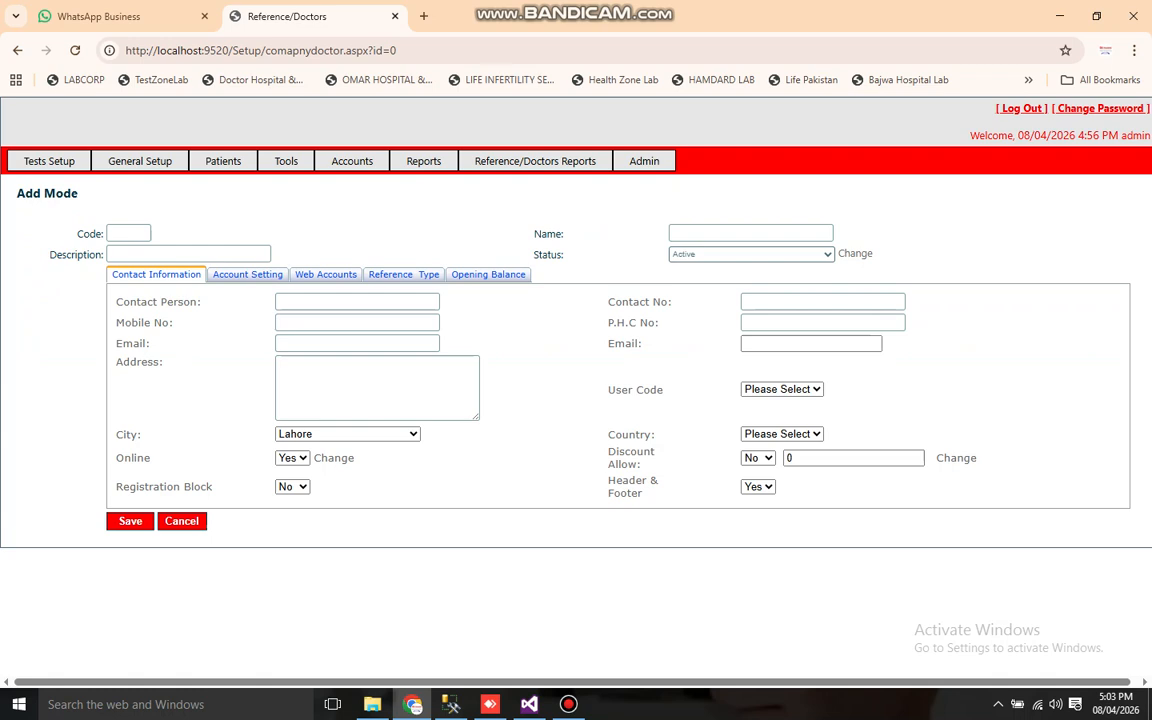
Step: Give the new reference record the code 1005 and enter the doctor's name as both its name and description
left_click(129, 233)
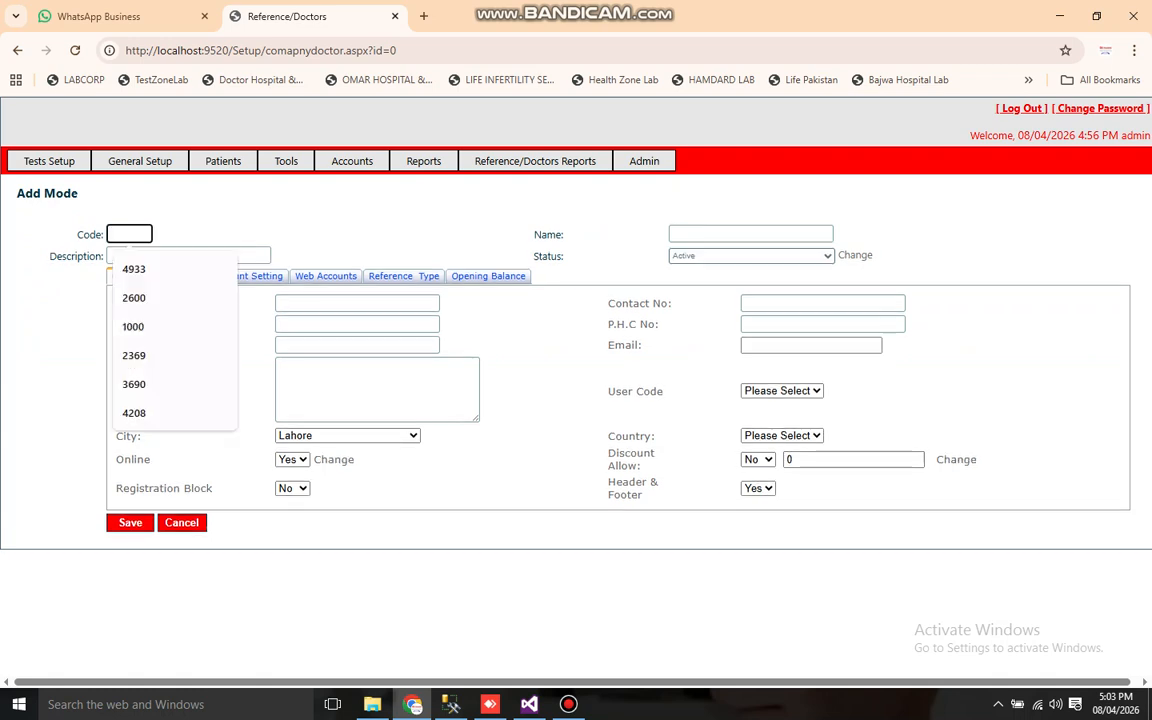
type("1005")
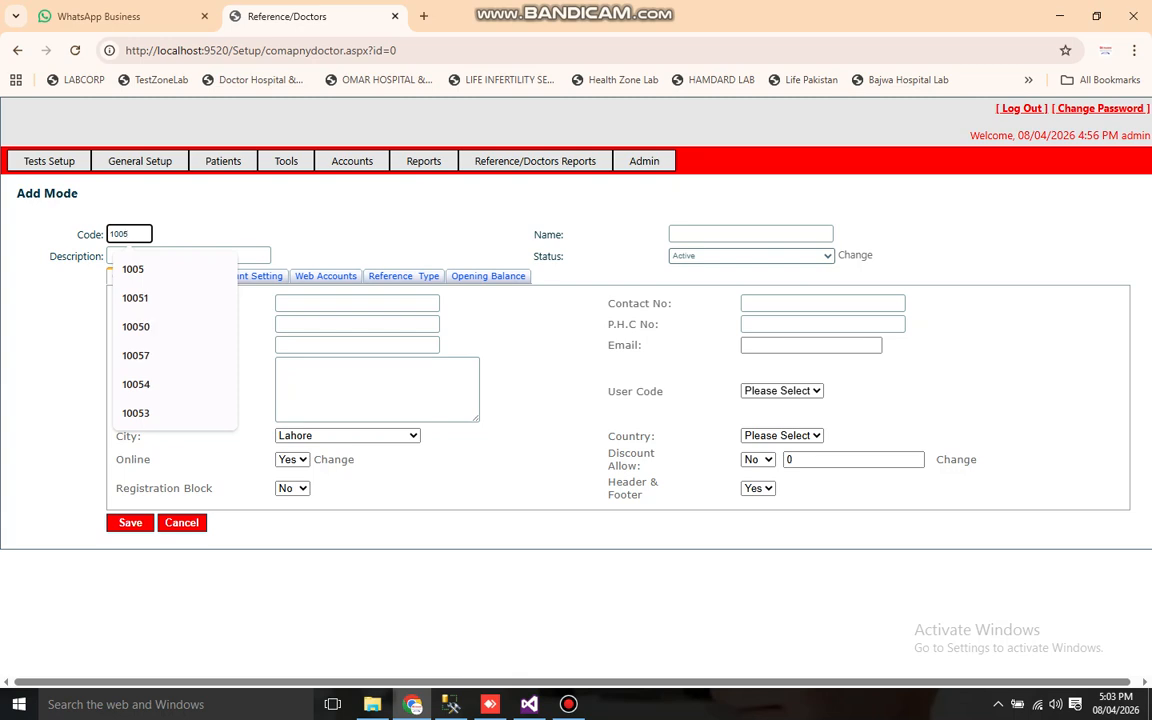
left_click(751, 233)
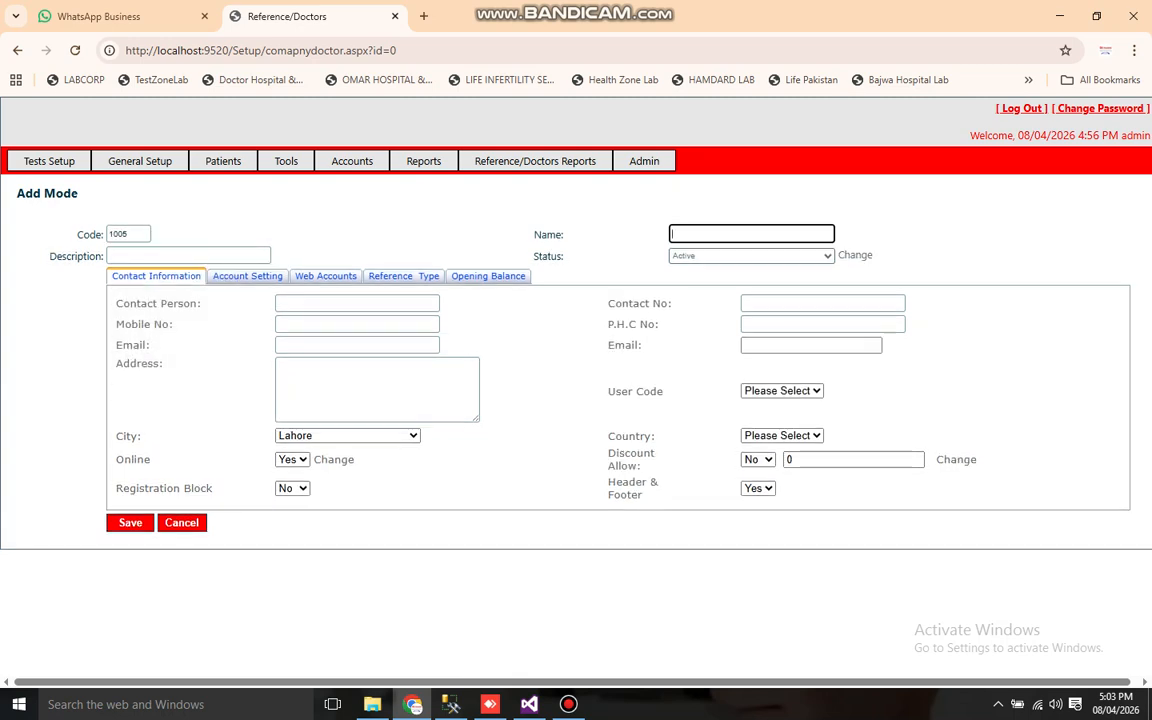
type("Dr")
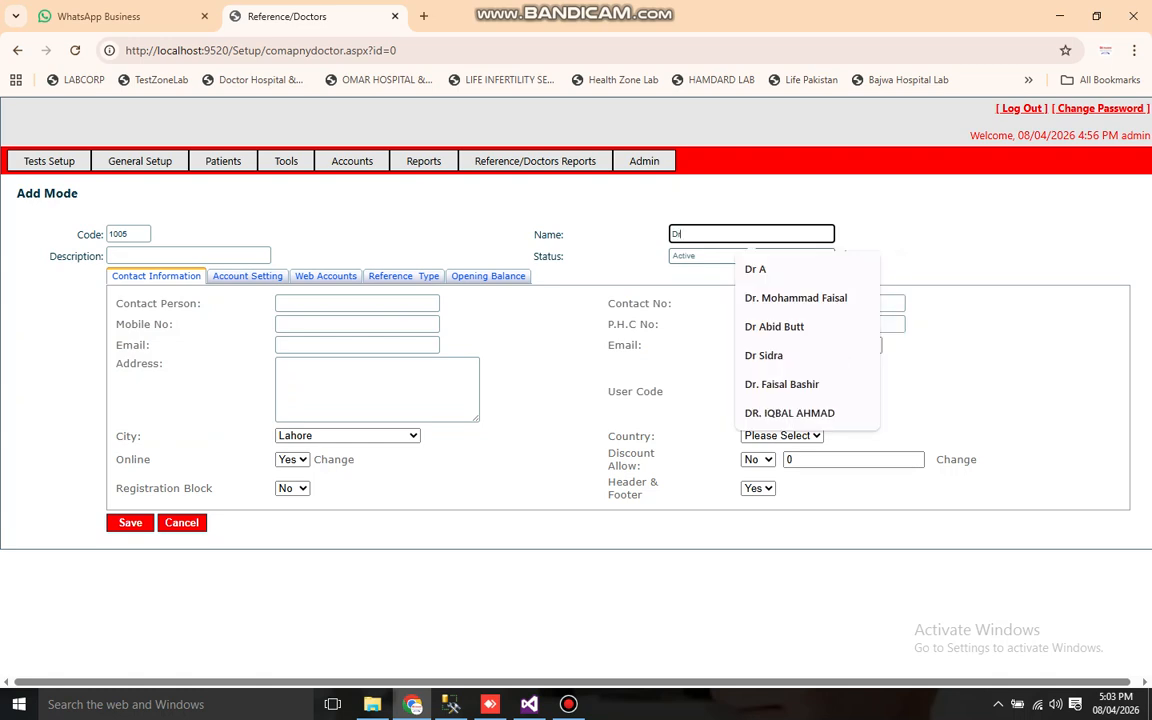
type(" Ali")
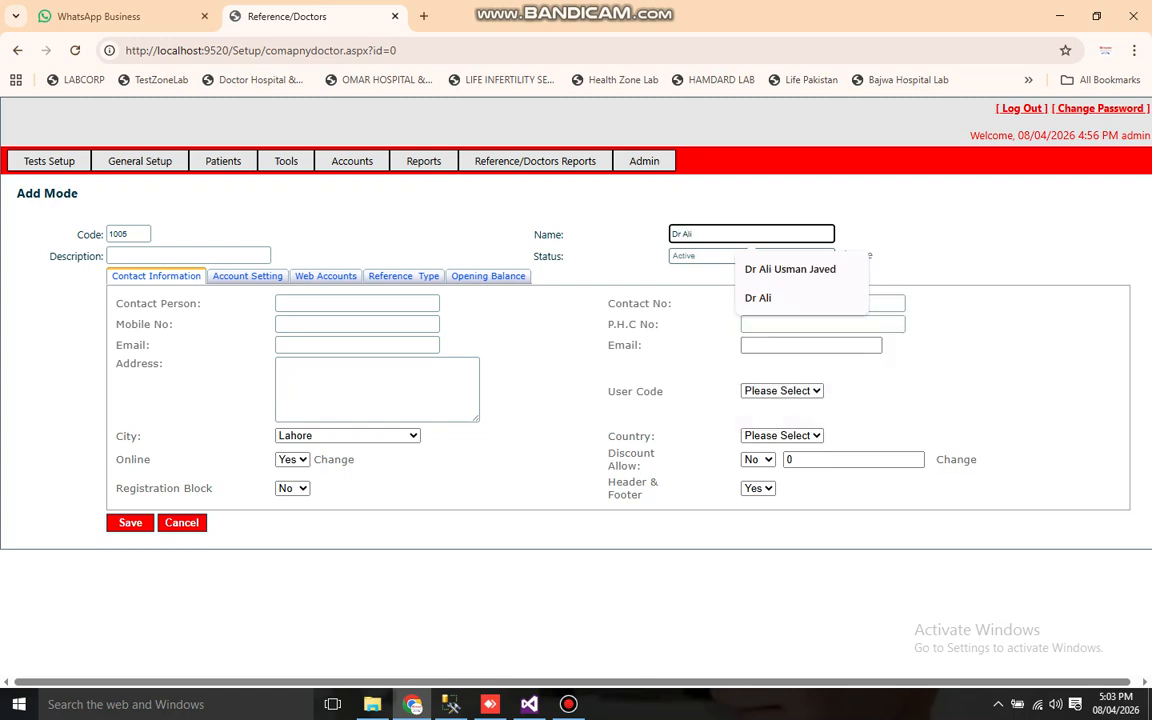
left_click(189, 255)
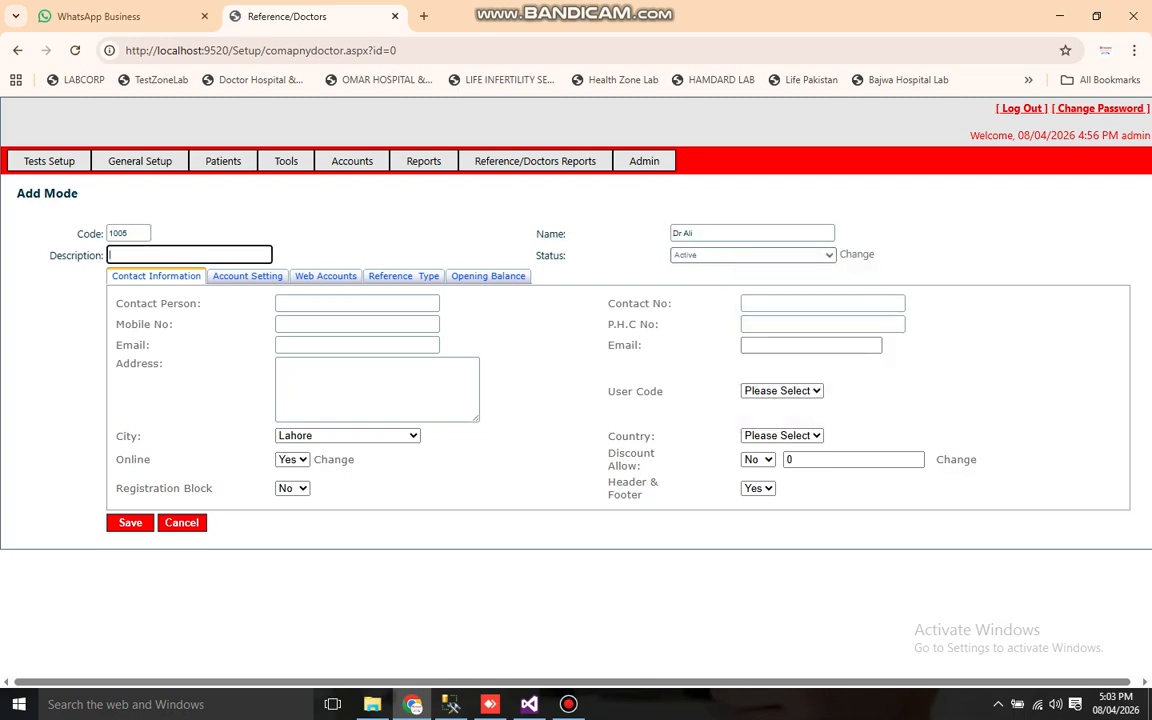
type("Dr")
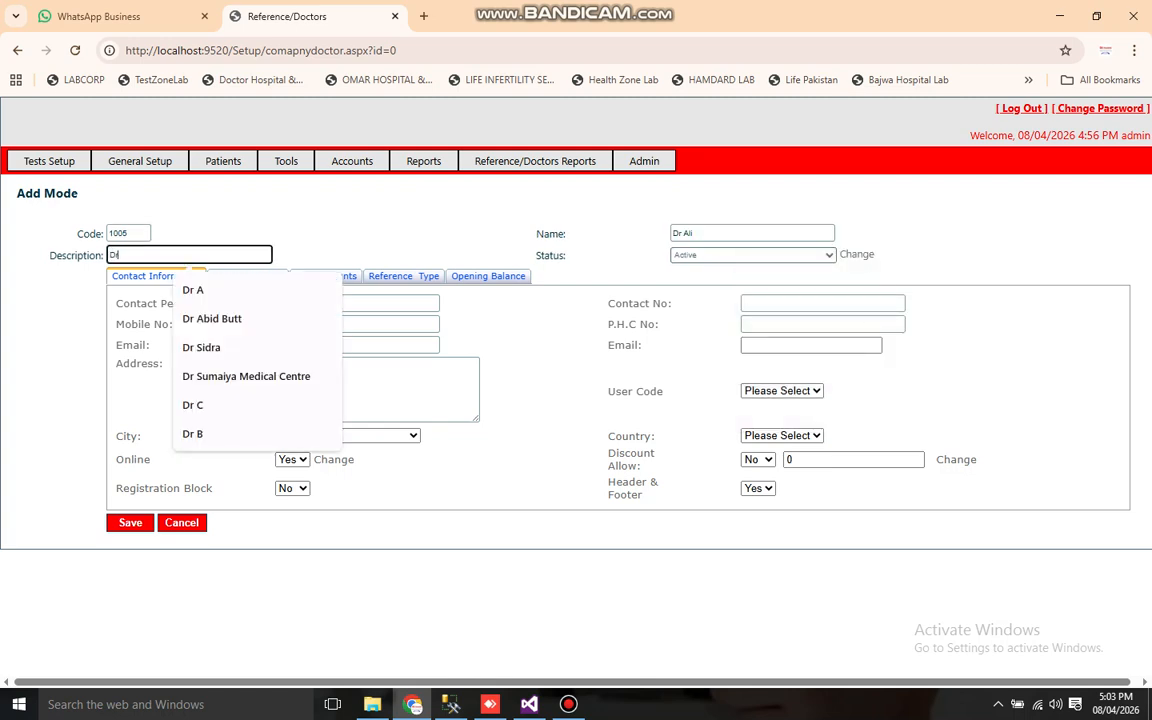
type(" Ali")
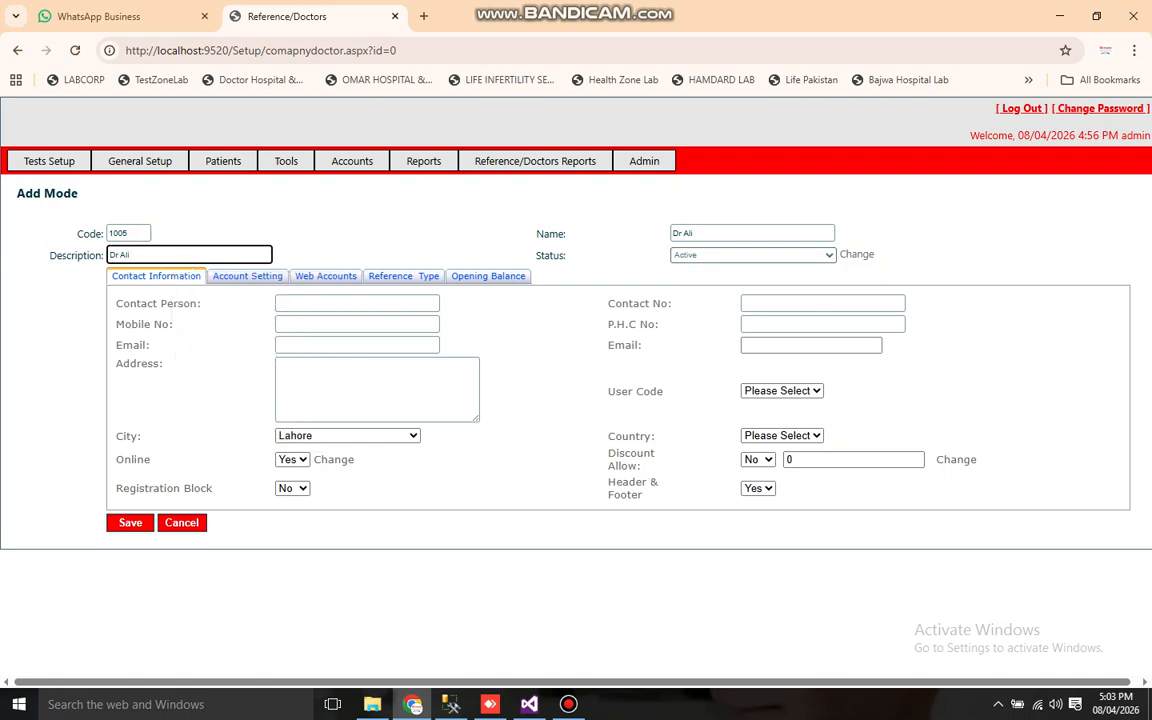
Step: Fill in the contact person, mobile number, emails, address and country from the first saved autofill profile
left_click(357, 302)
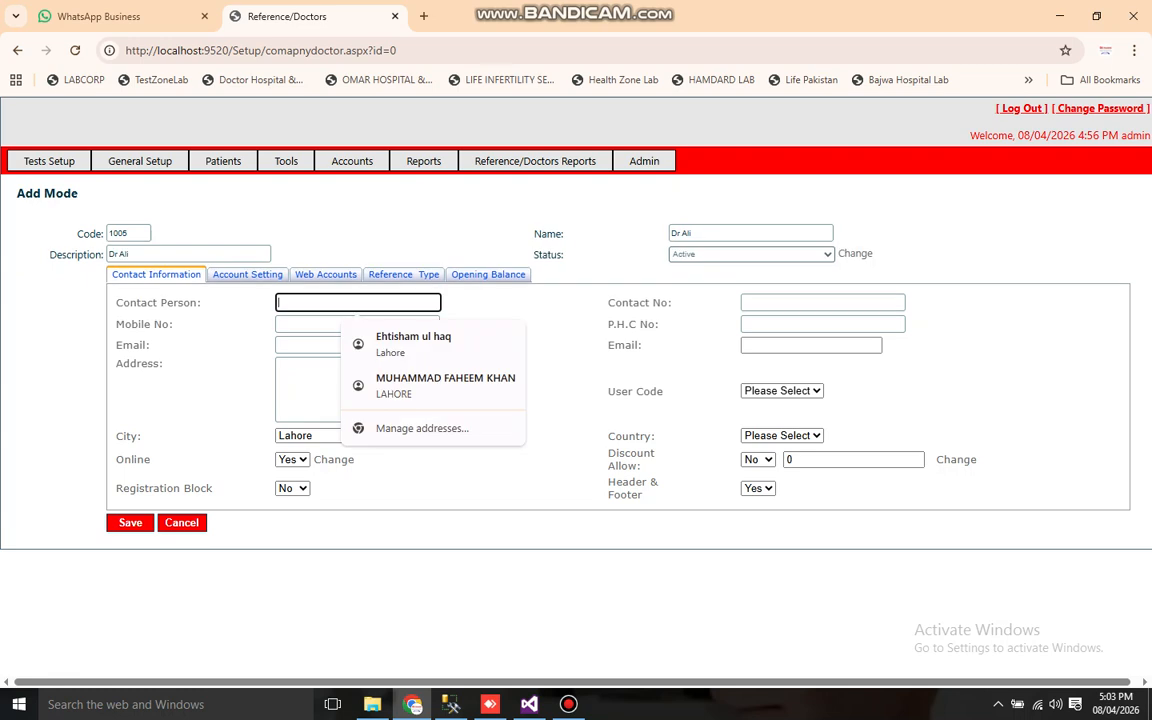
key("Down")
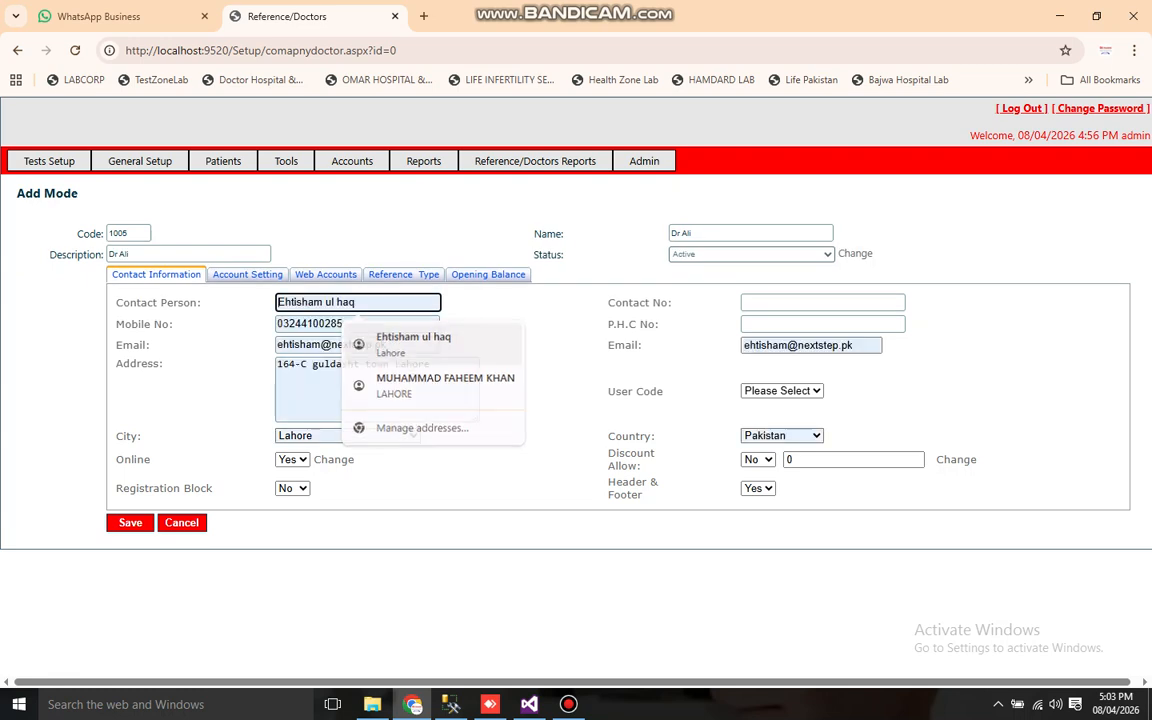
key("Return")
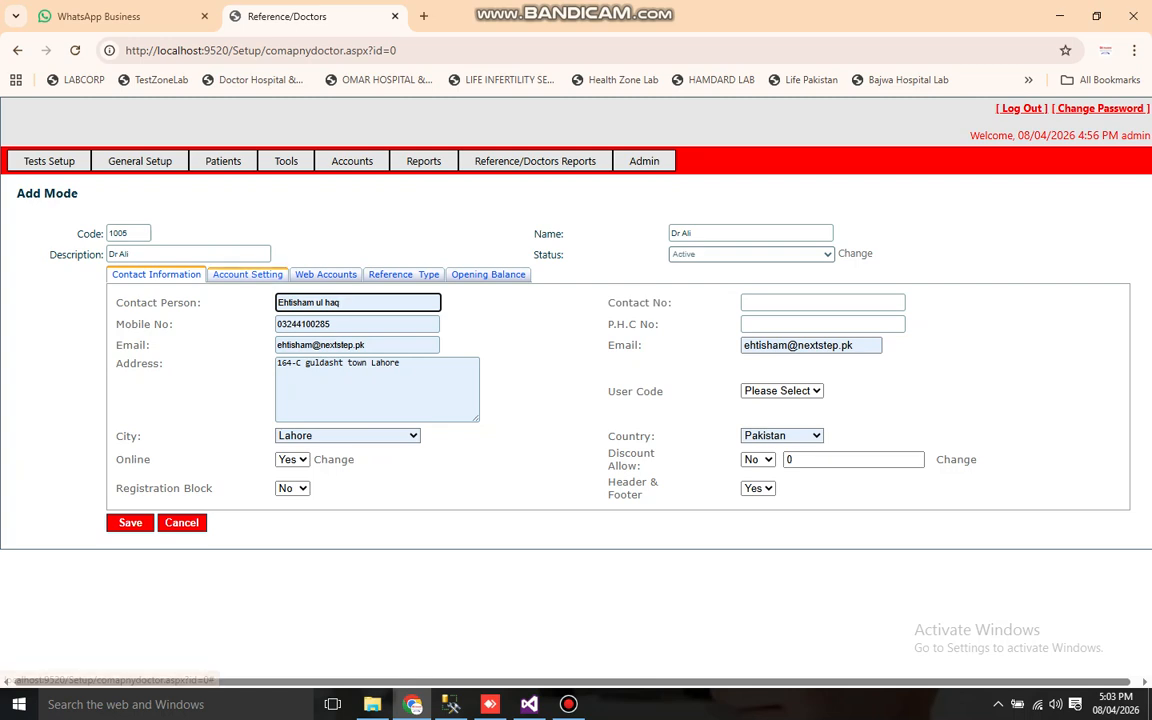
Step: In the account settings, assign the record to Main Branch and choose the doctor's own rate list as the rate type
left_click(247, 274)
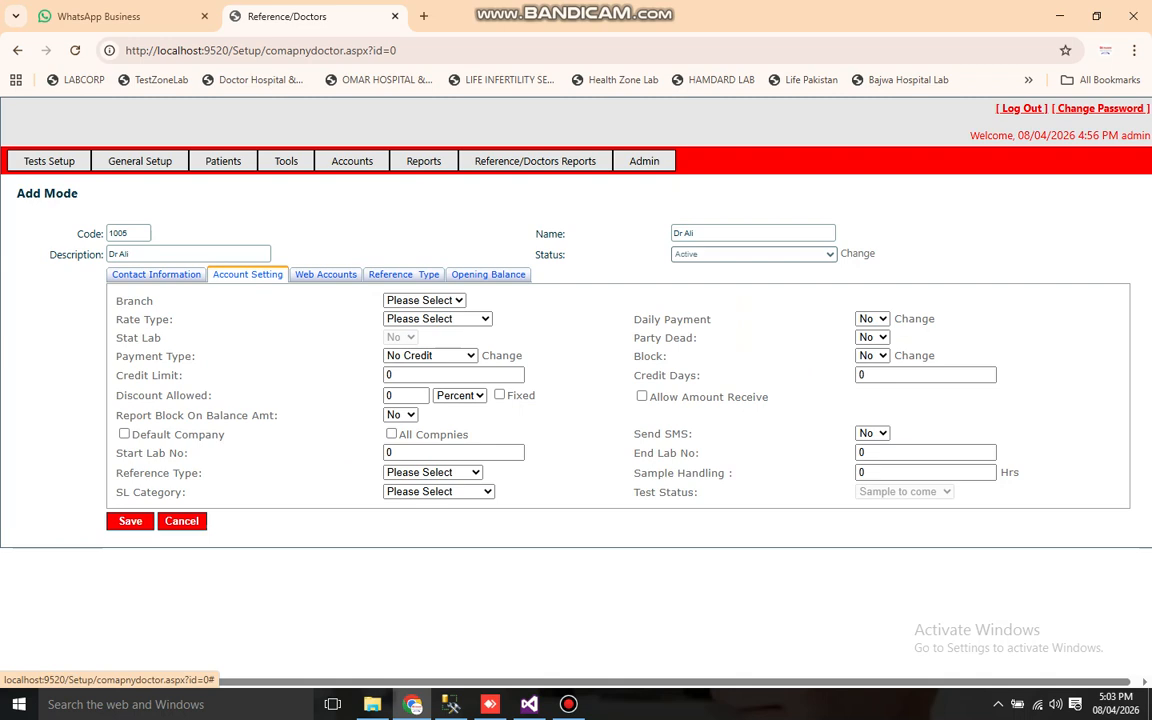
left_click(424, 300)
left_click(410, 334)
triple_click(144, 319)
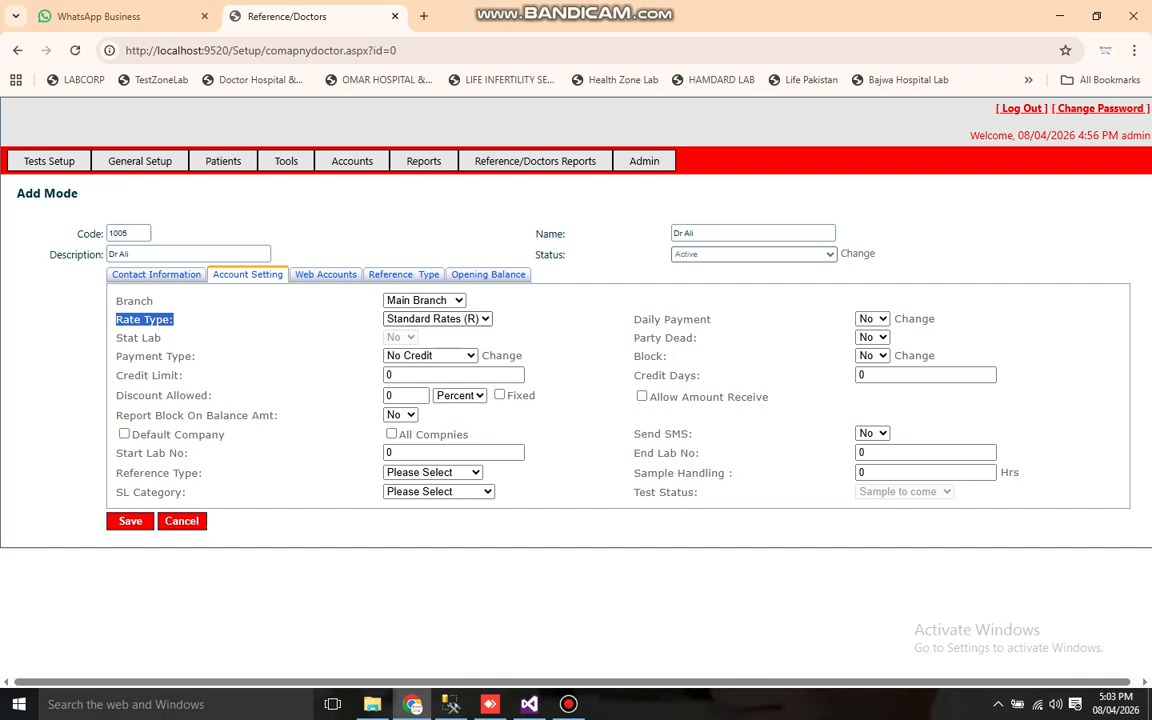
left_click(437, 318)
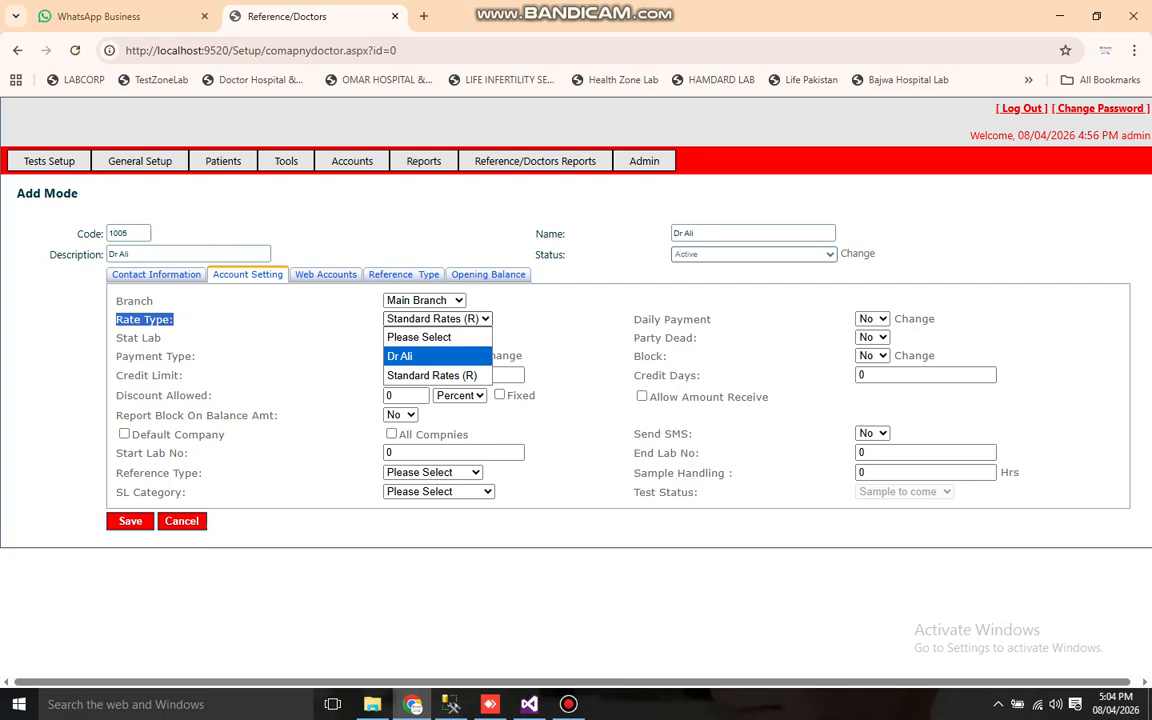
key("Return")
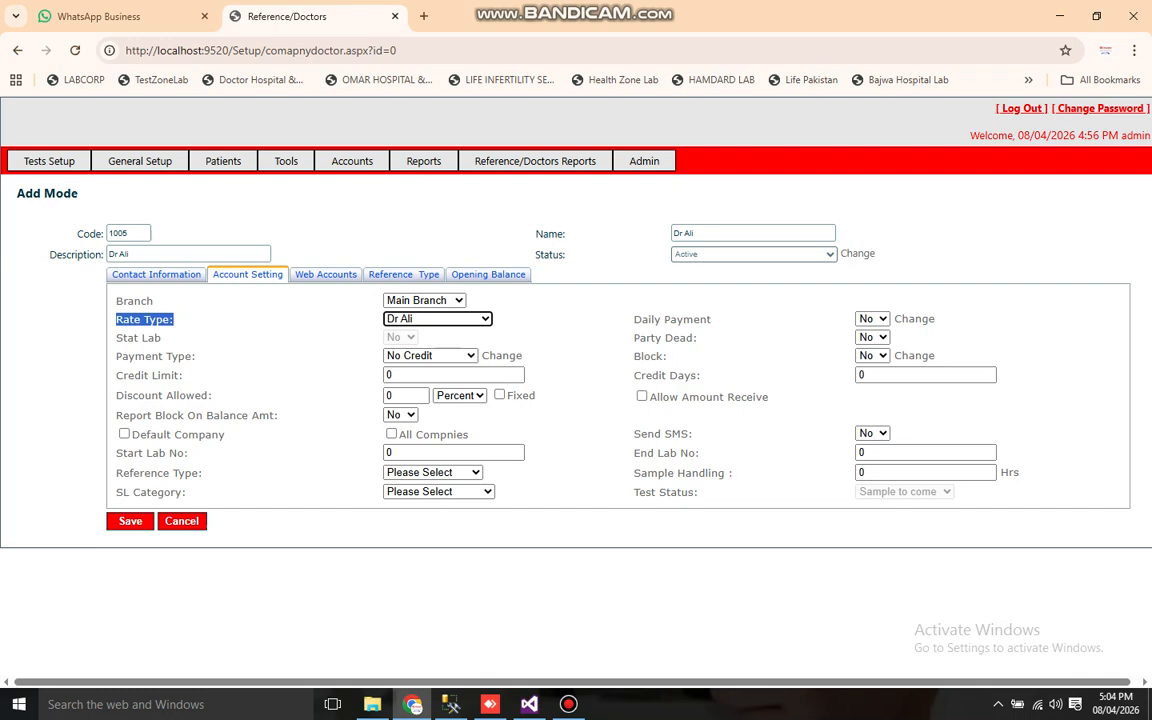
Step: Try the Bill To Company payment type for the doctor and return it to No Credit
left_click_drag(136, 357, 135, 376)
left_click(135, 376)
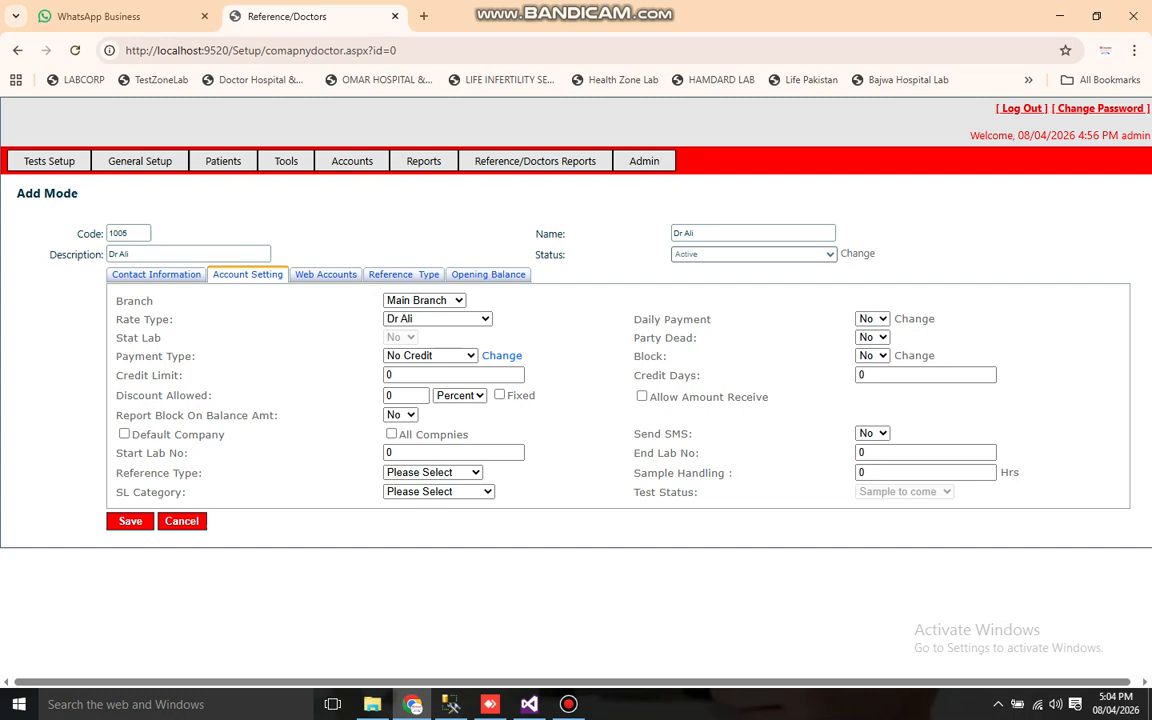
left_click(430, 355)
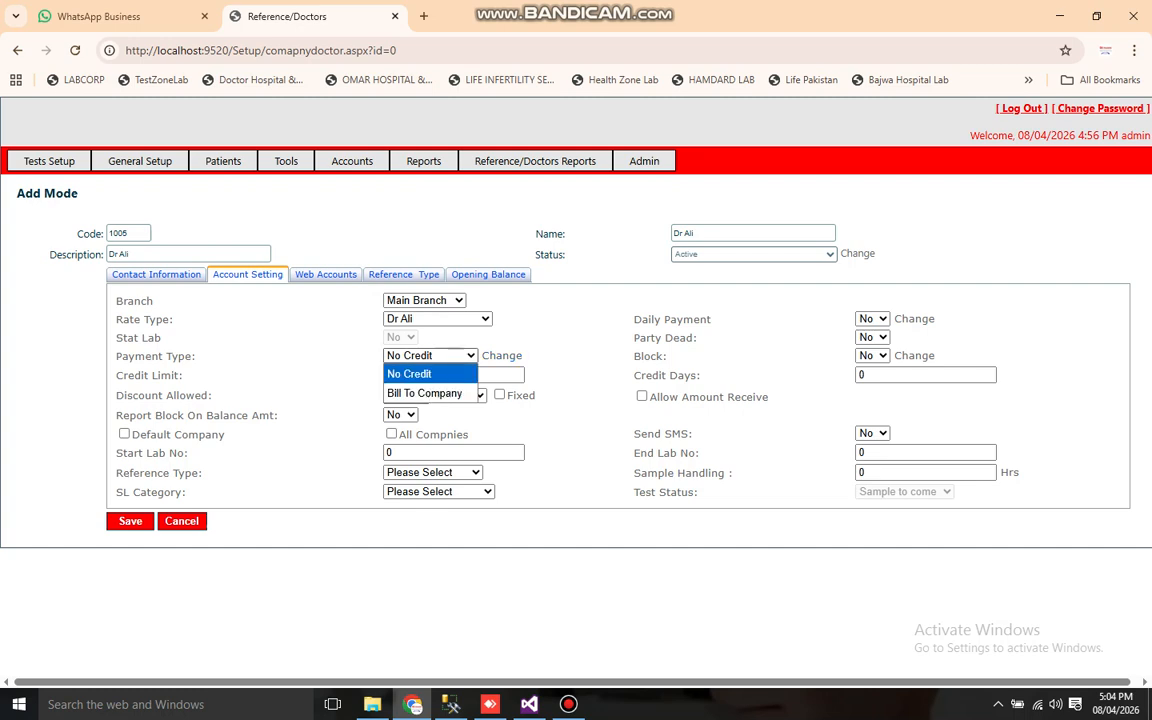
key("Down")
key("Return")
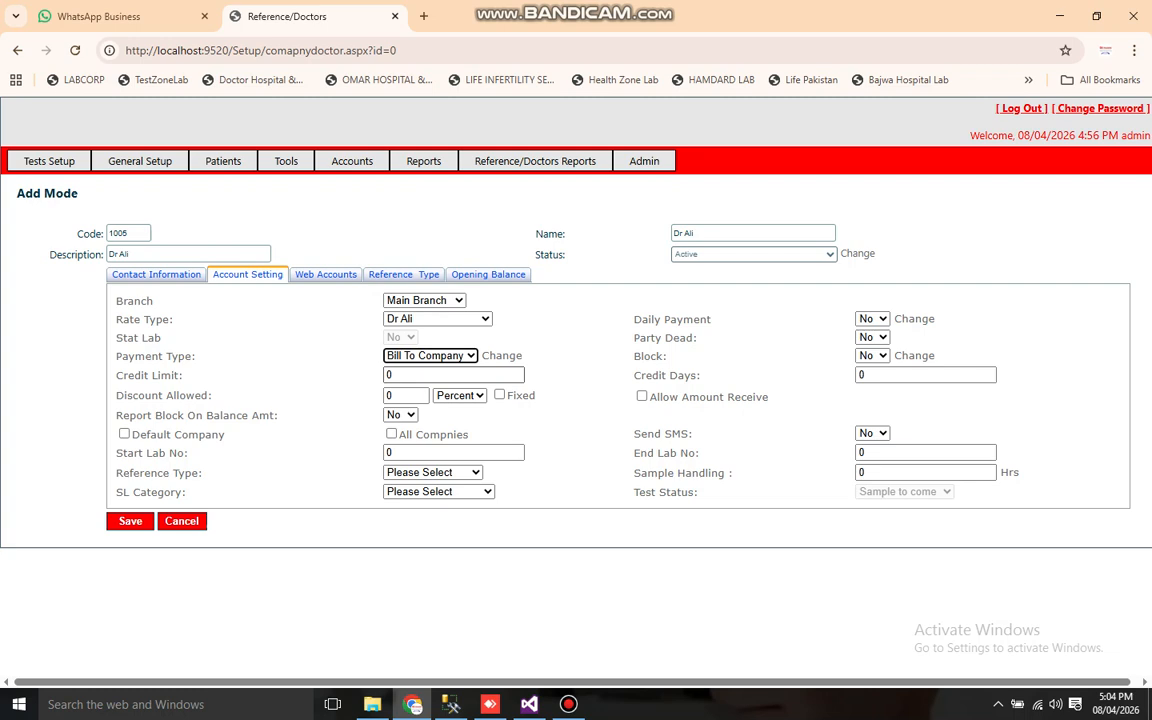
key("alt+Down")
key("Up")
key("Return")
Step: Set the allowed discount to 50 percent and Report Block On Balance Amt to Yes
key("Tab")
key("Tab")
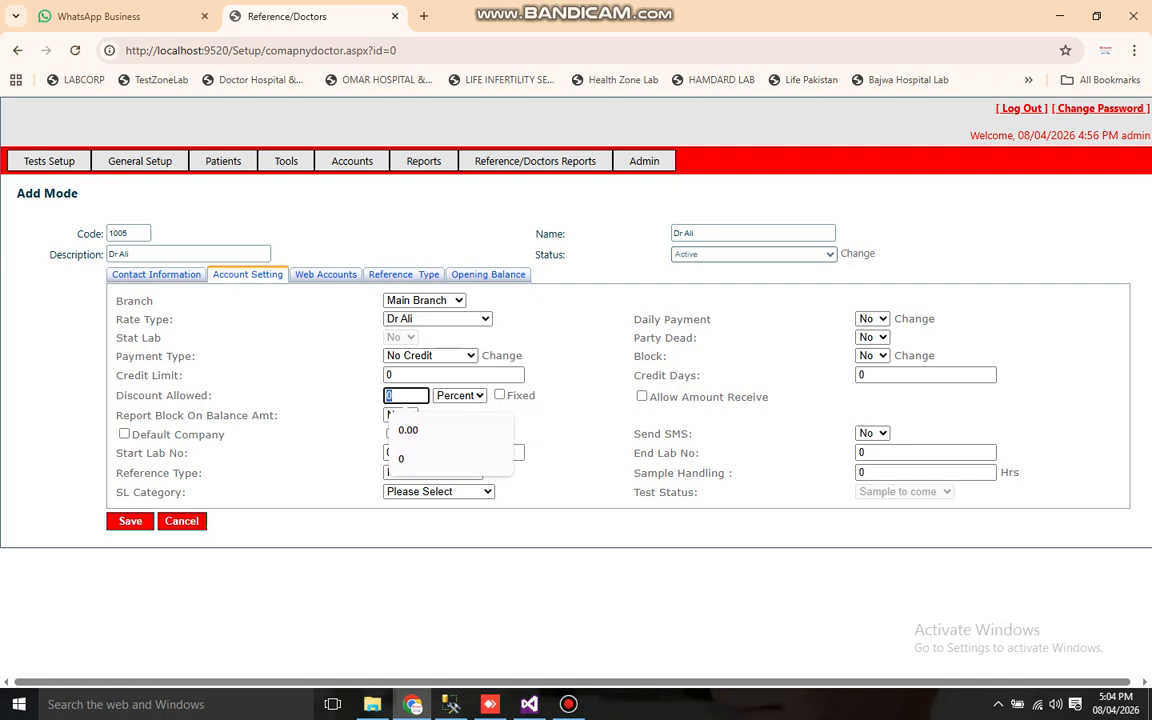
type("50")
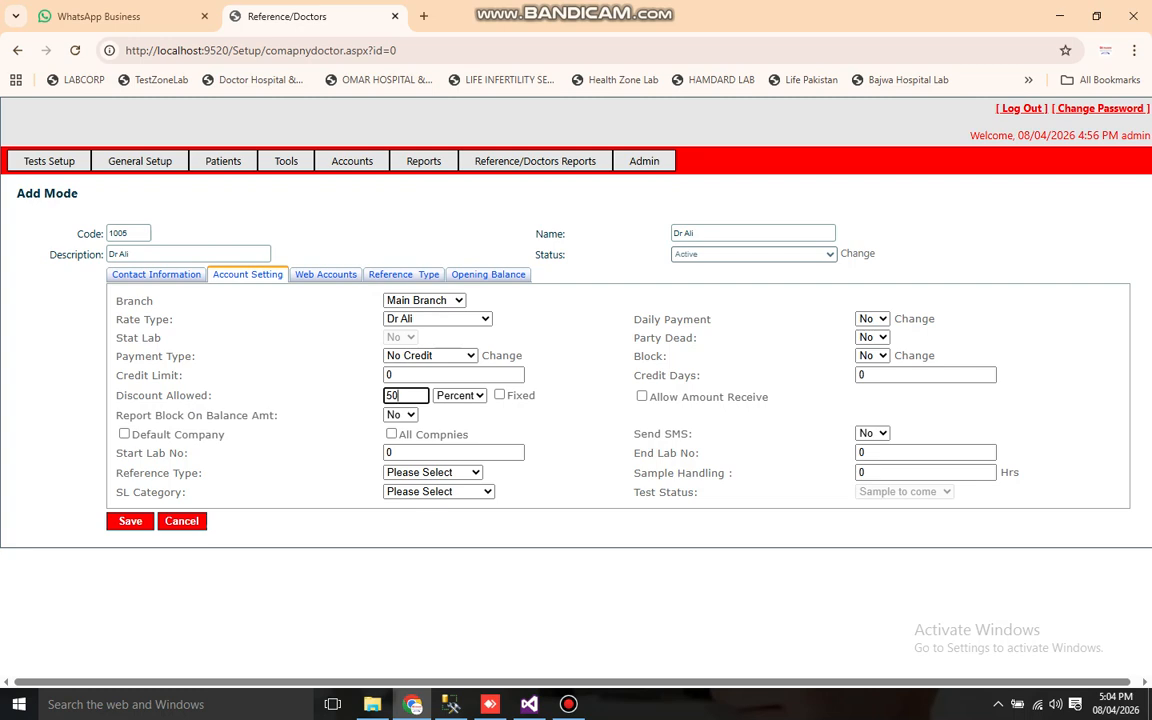
triple_click(196, 415)
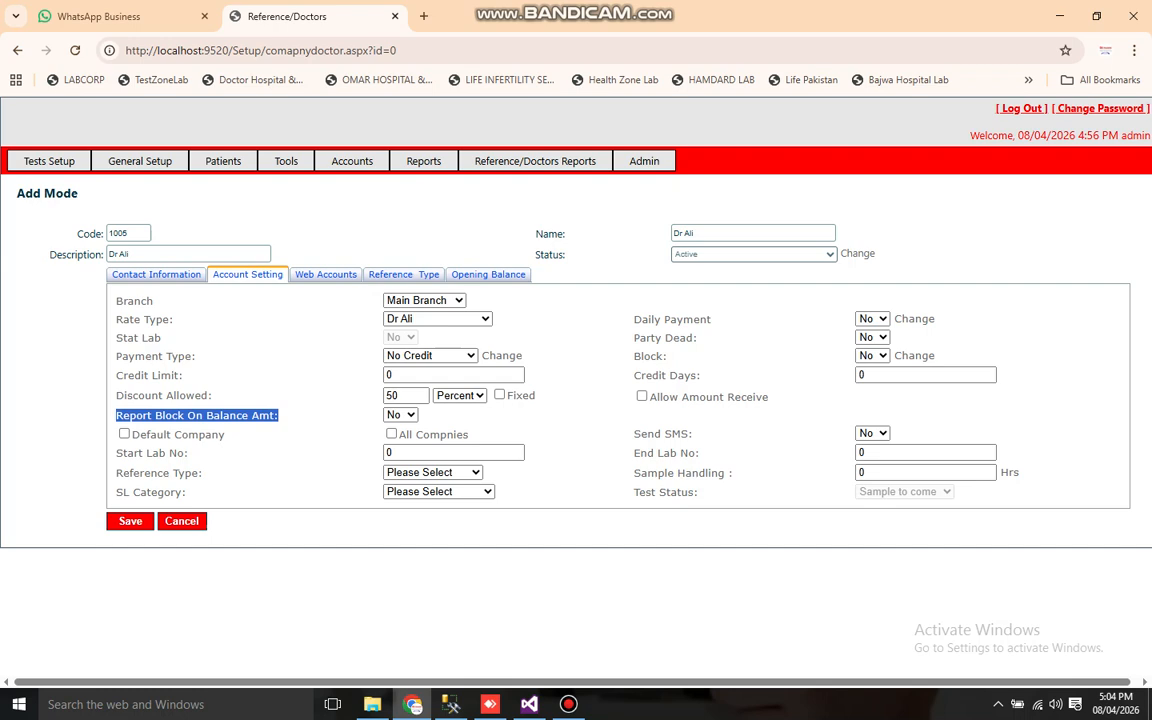
left_click(399, 414)
key("Return")
Step: Set the SL Category to Company & doctors and Daily Payment to Yes
left_click(438, 491)
key("alt+Down")
key("Down")
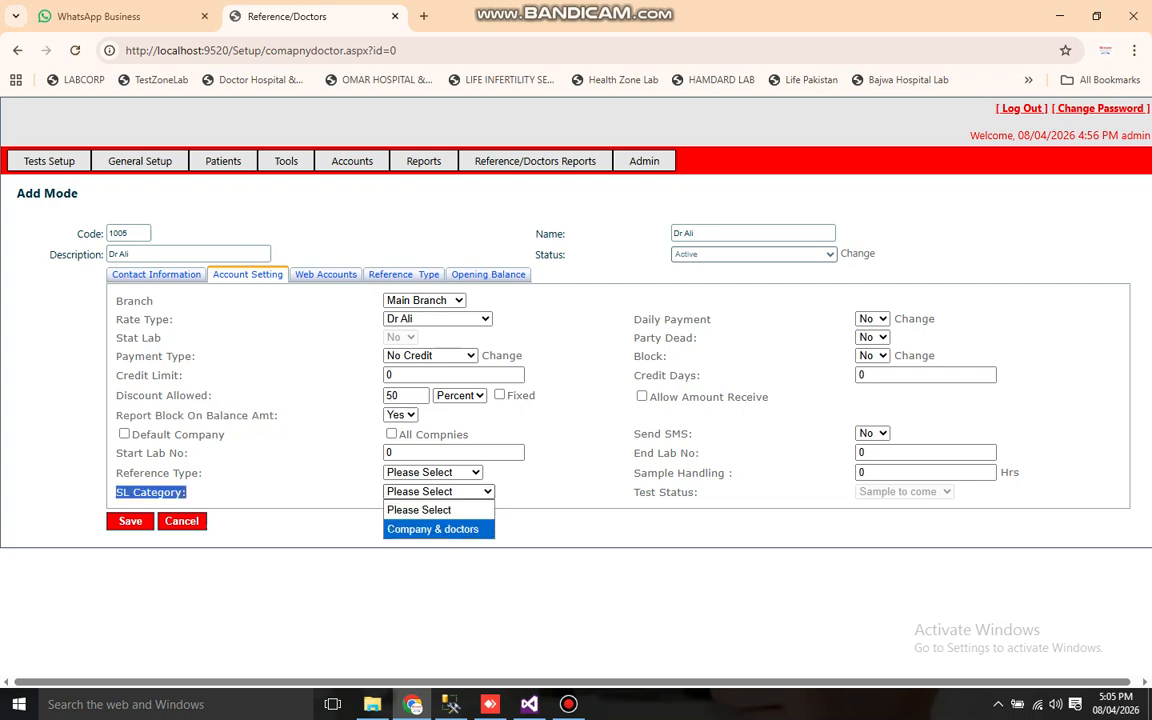
key("Return")
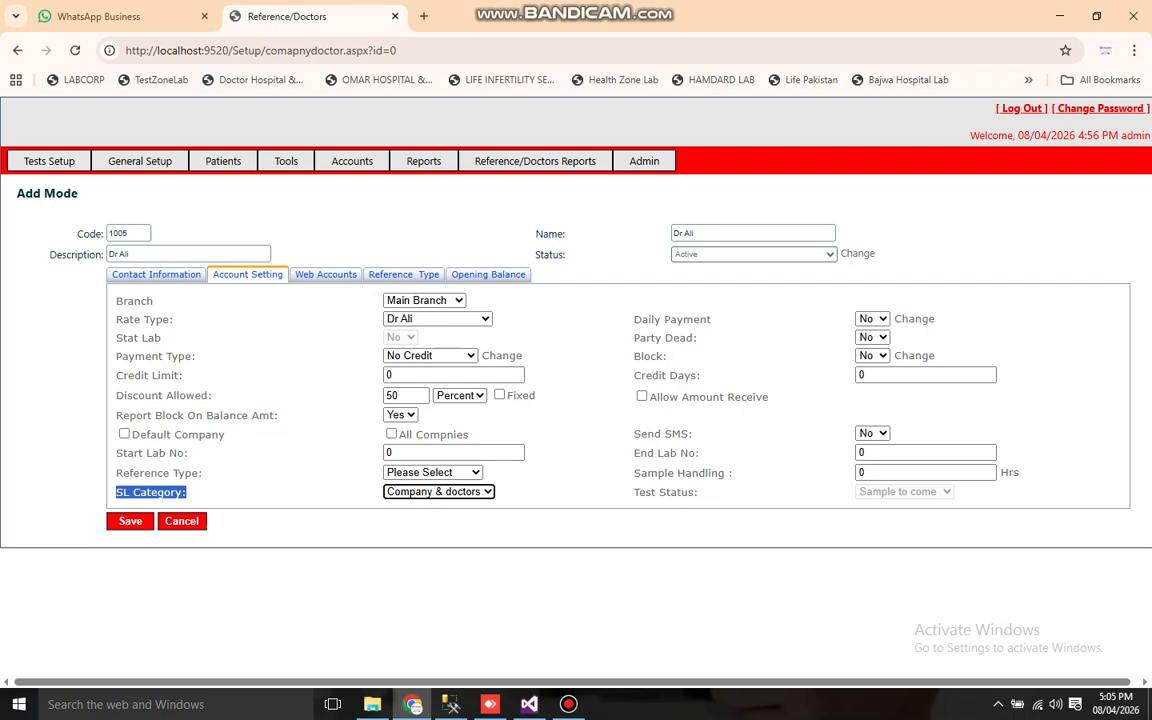
key("Tab")
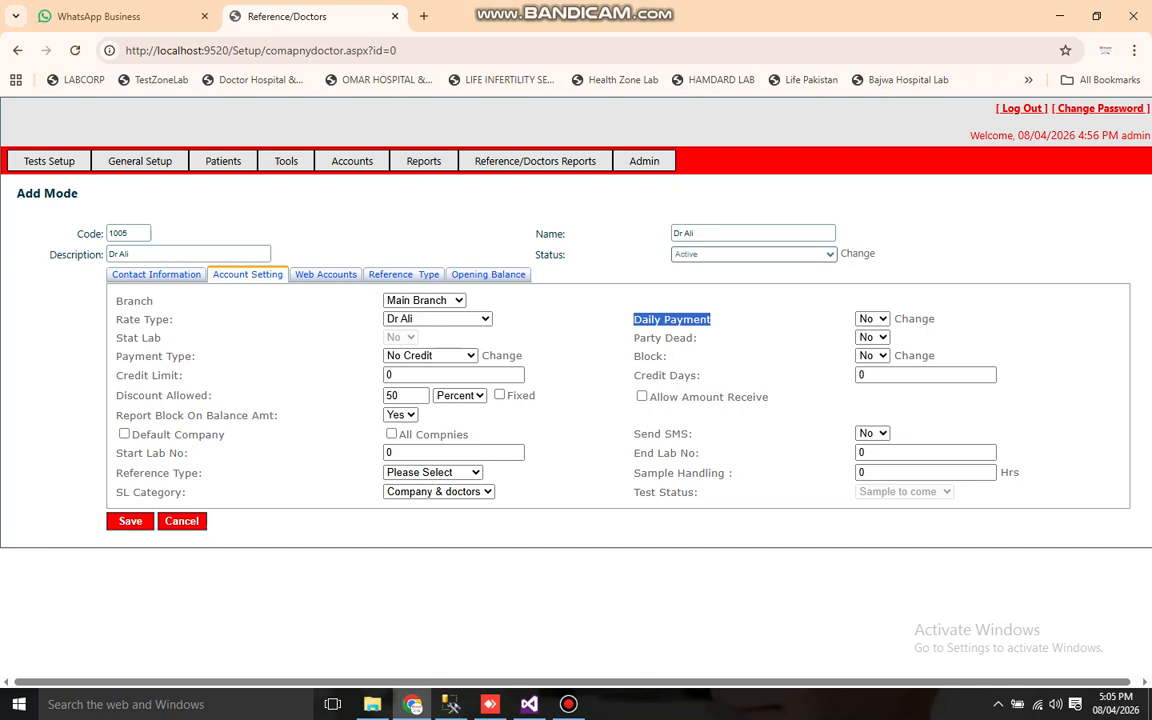
key("alt+Down")
key("Down")
key("Return")
left_click(765, 325)
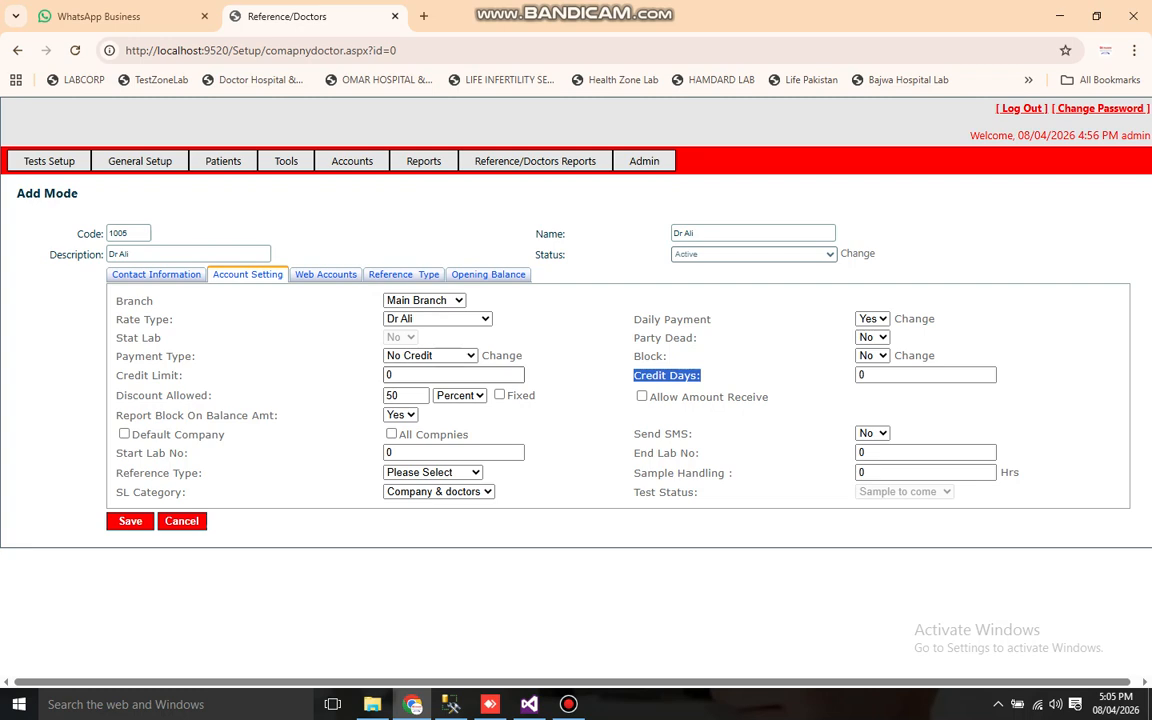
Step: Set the doctor's credit limit to 50000 and the credit days to 10
left_click(453, 375)
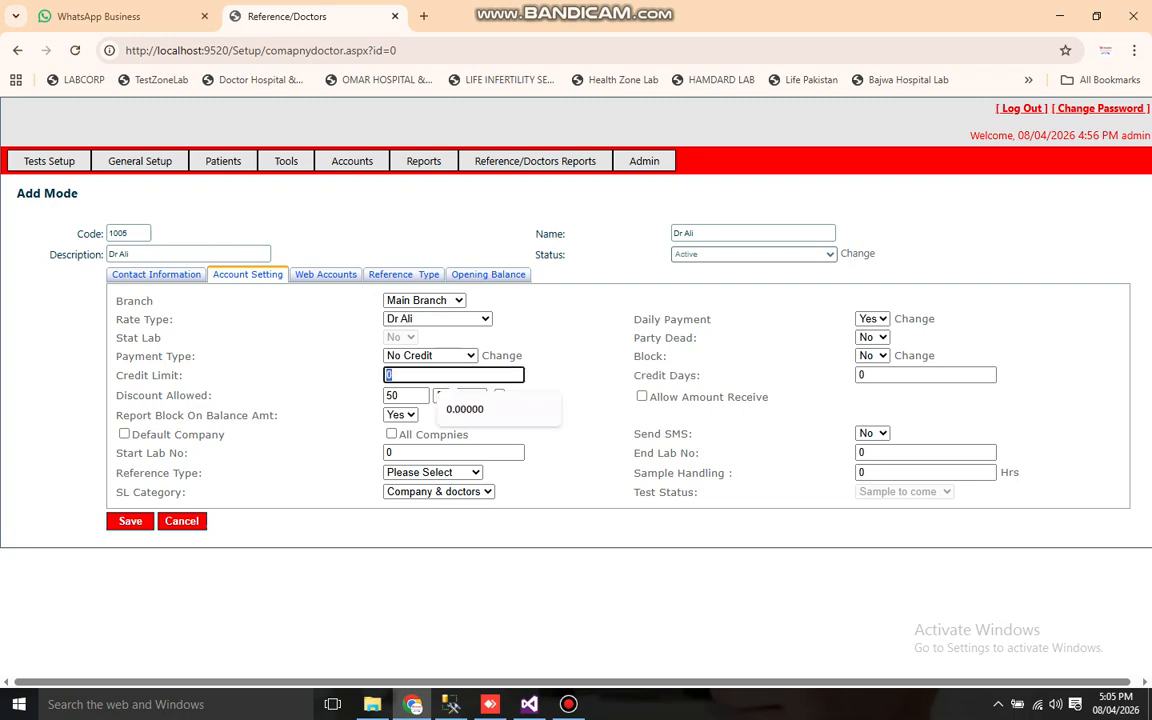
type("50000")
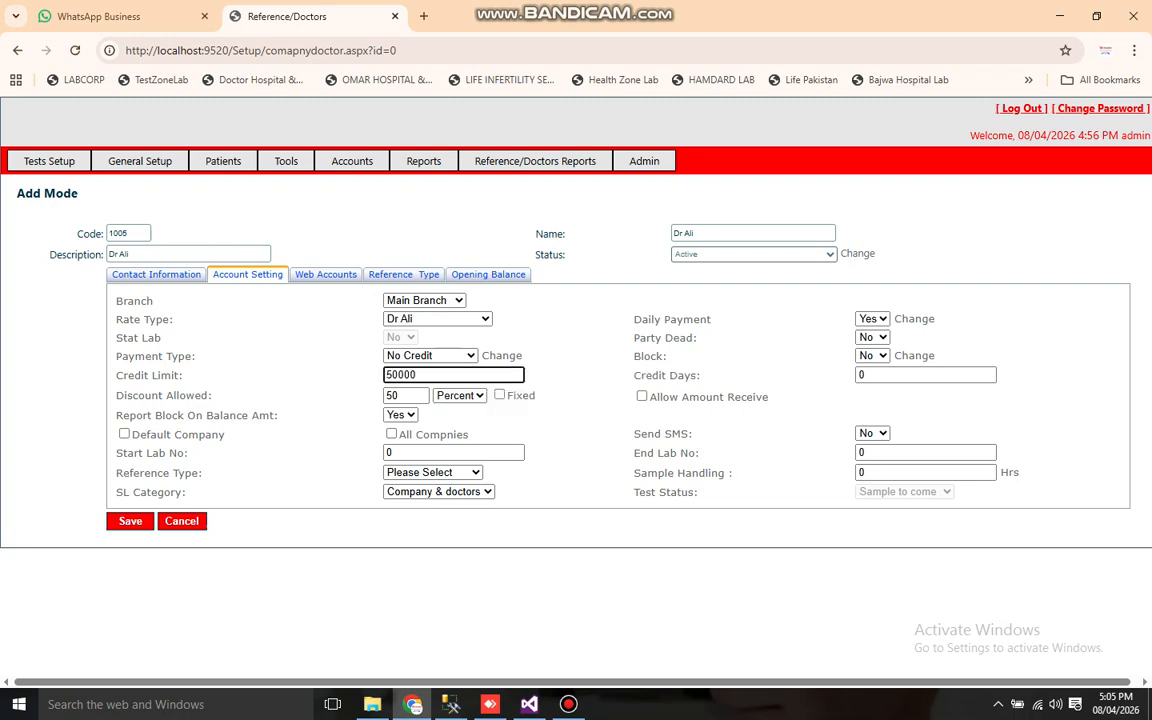
key("Tab")
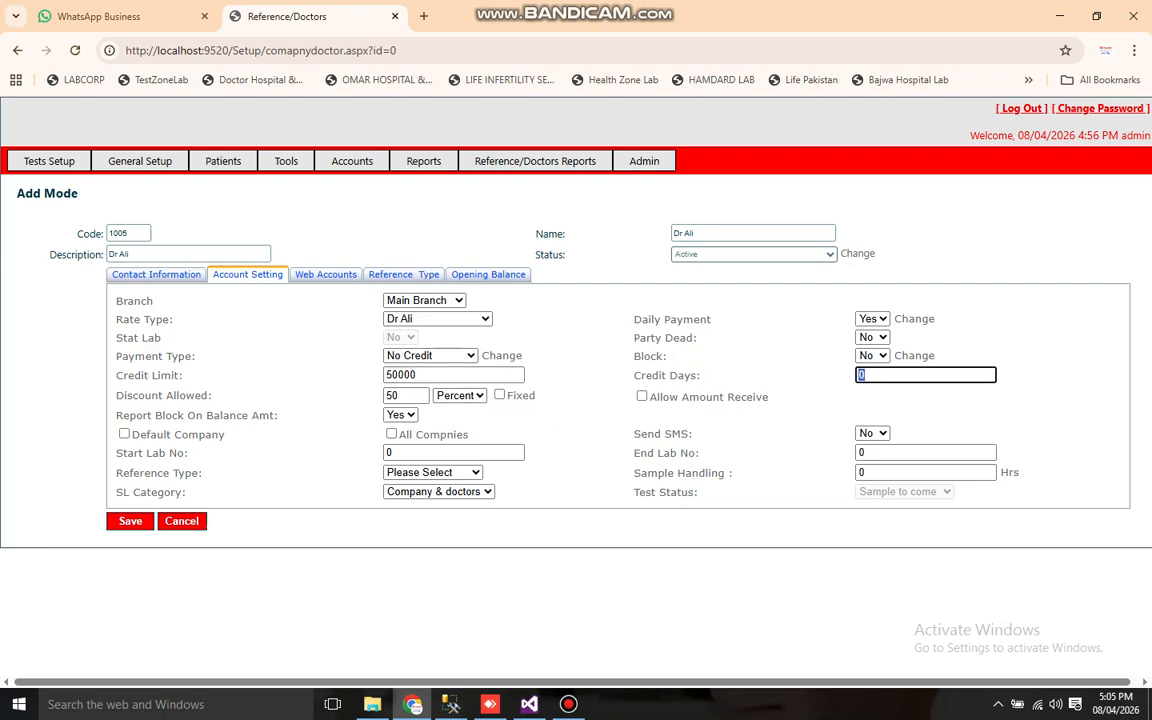
type("10")
left_click_drag(634, 433, 687, 433)
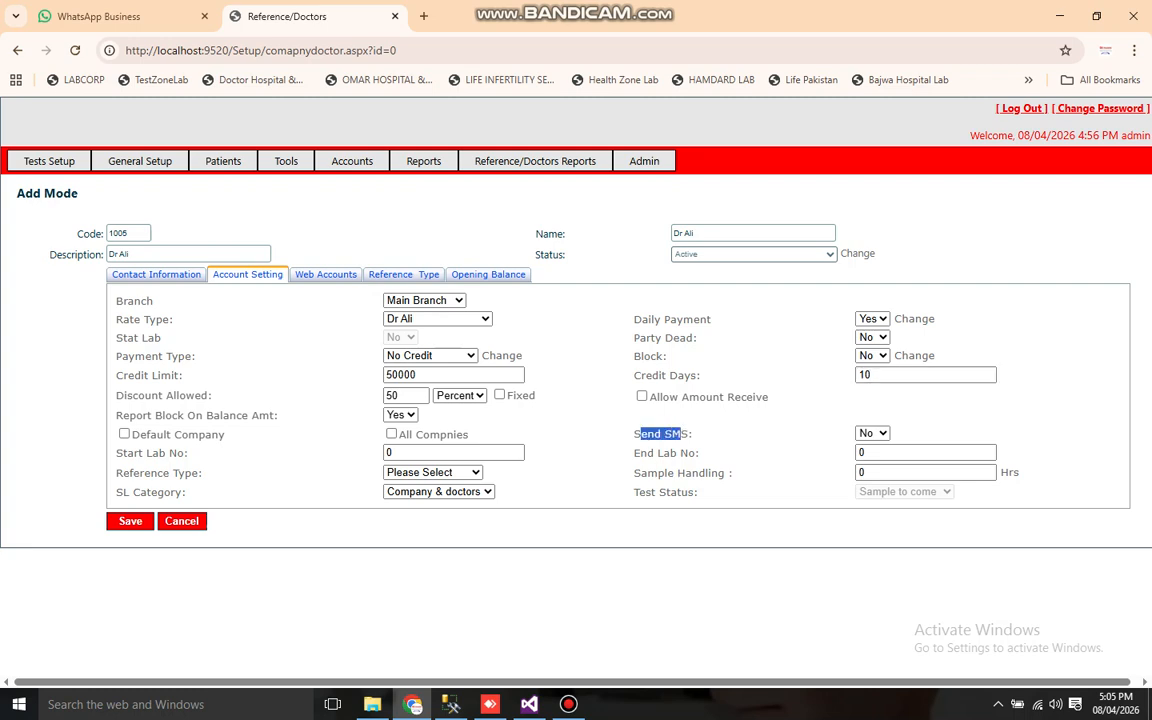
left_click(871, 433)
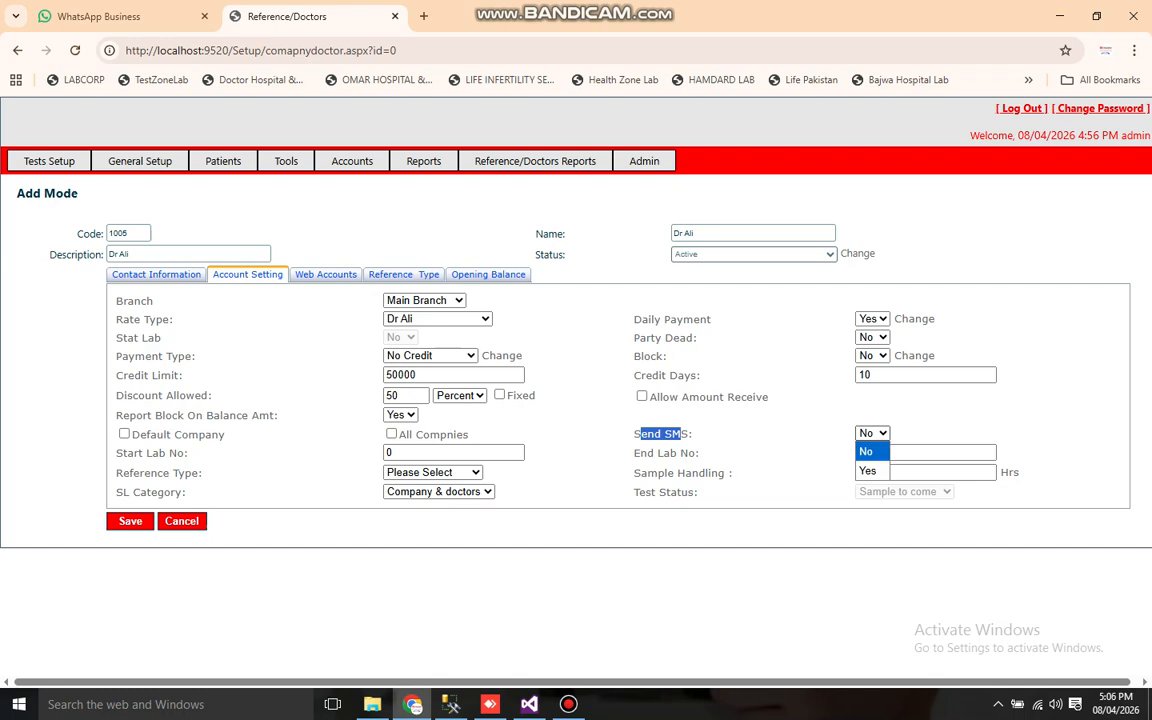
key("Down")
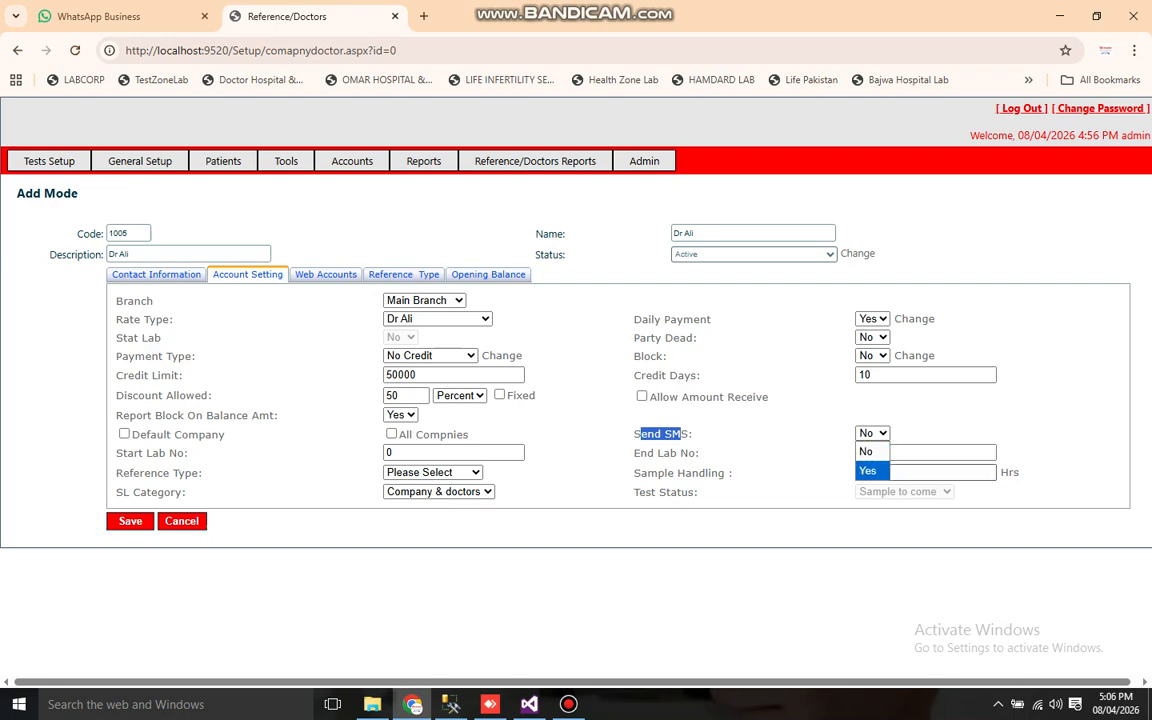
key("Escape")
Step: Set the sample handling time to 3 hours and save the doctor's record
left_click_drag(633, 473, 723, 473)
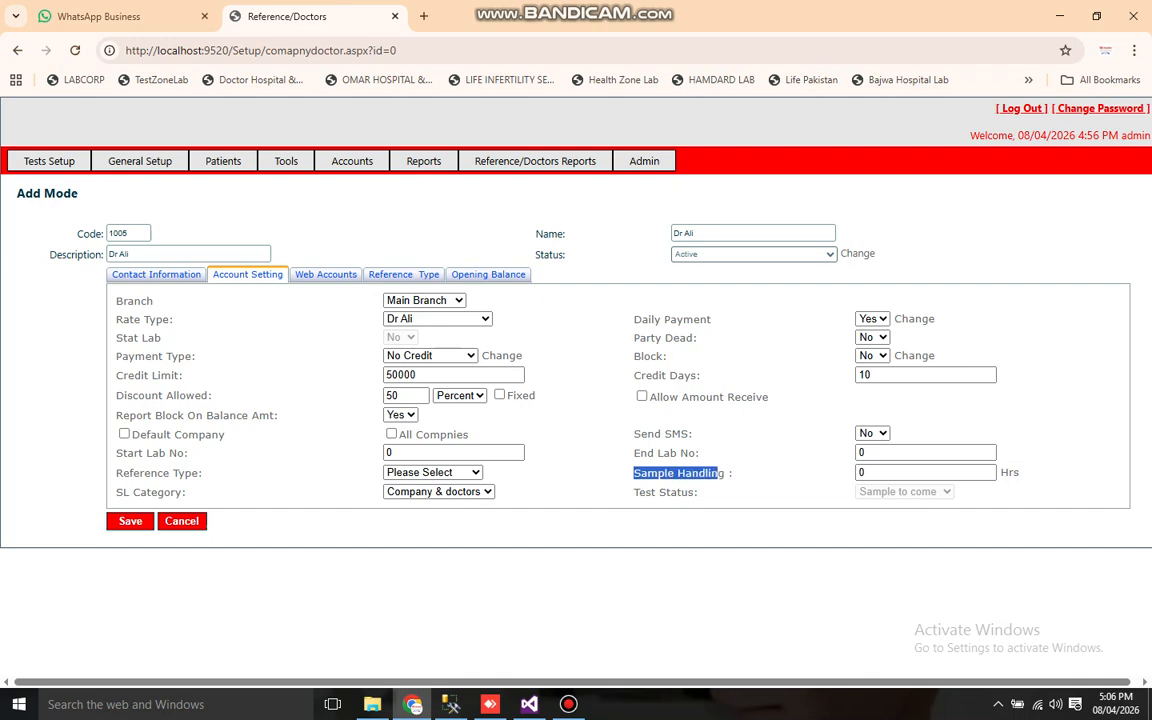
key("Tab")
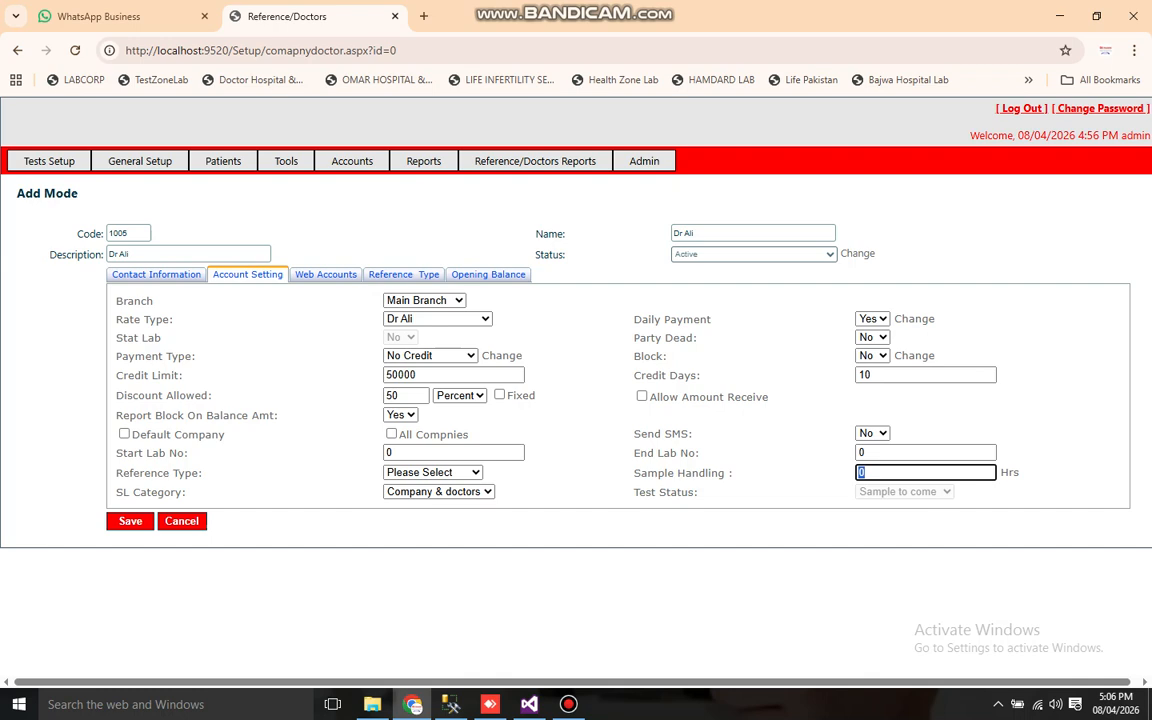
type("3")
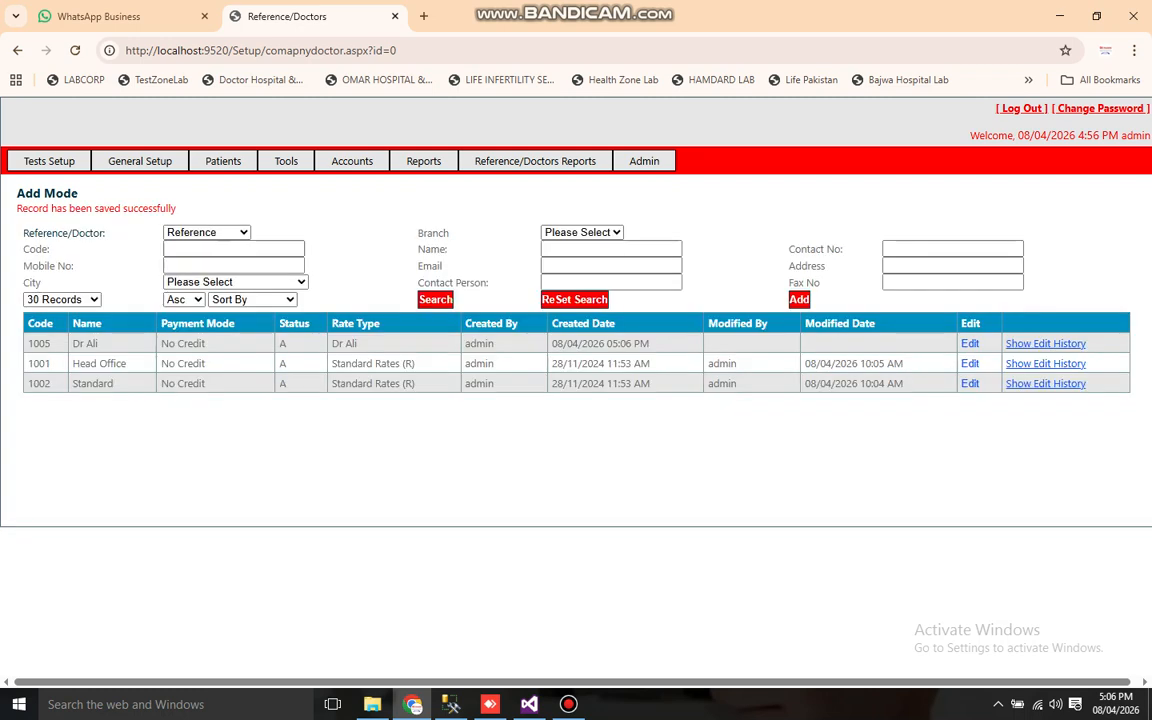
Step: Start a new patient registration with the patient name TESTING and an age of 20 years
mouse_move(223, 161)
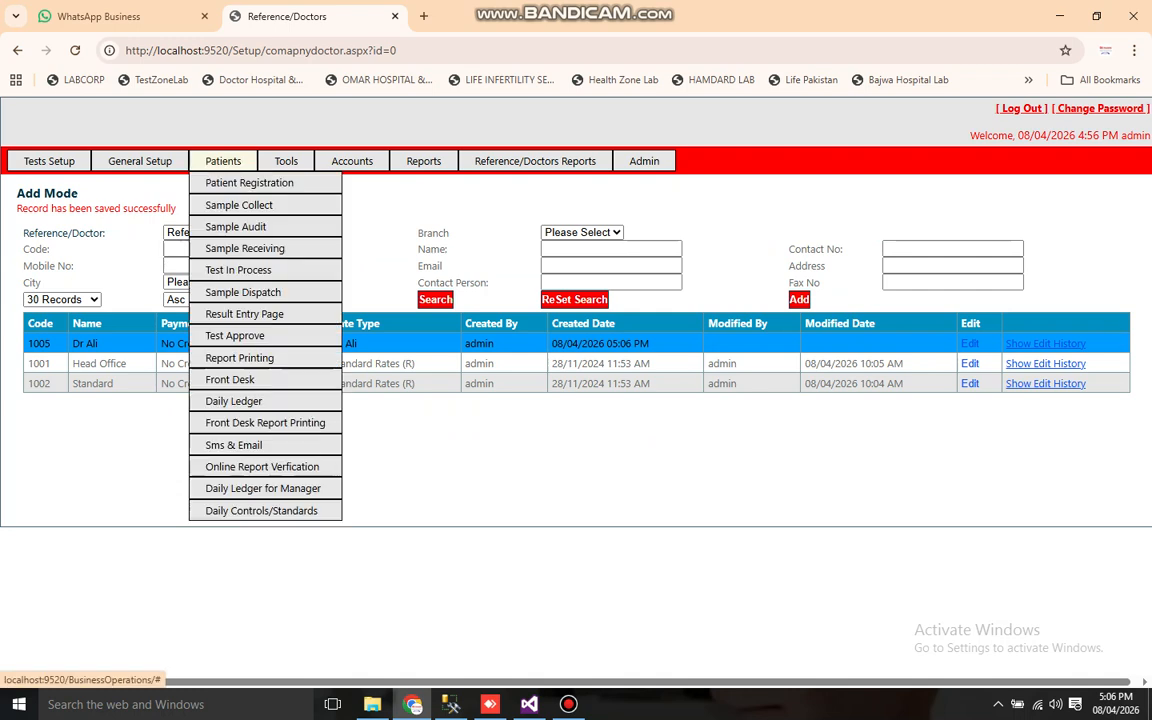
left_click(249, 183)
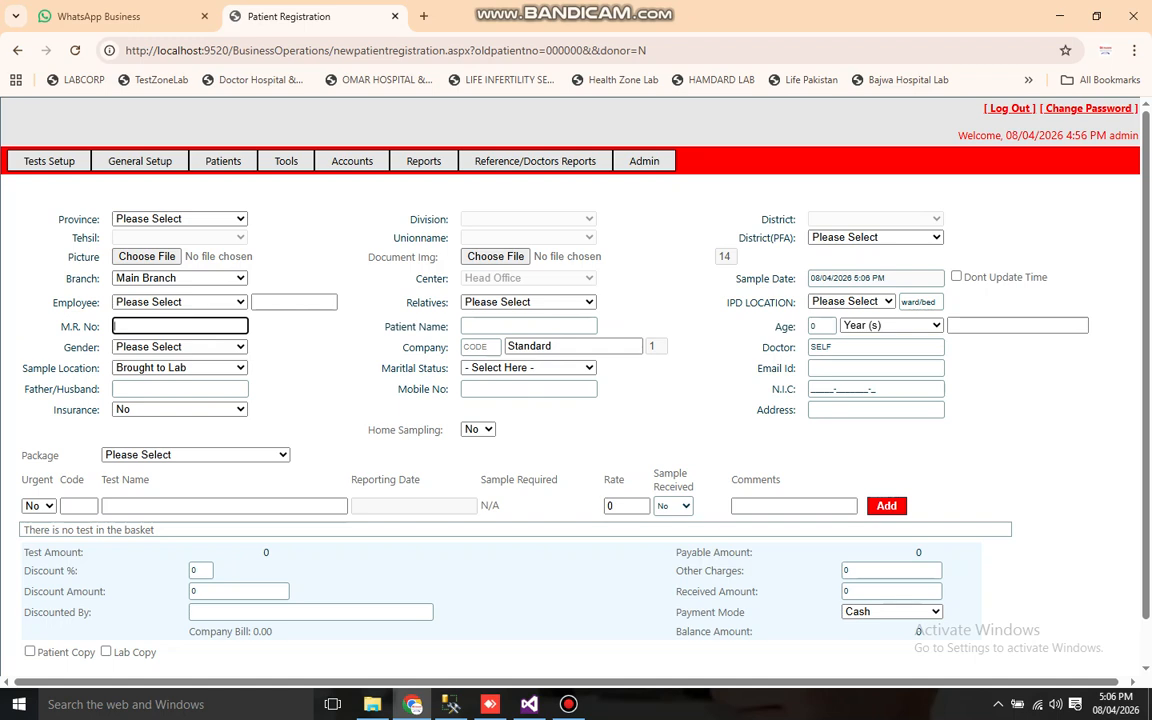
left_click(528, 325)
key("Down")
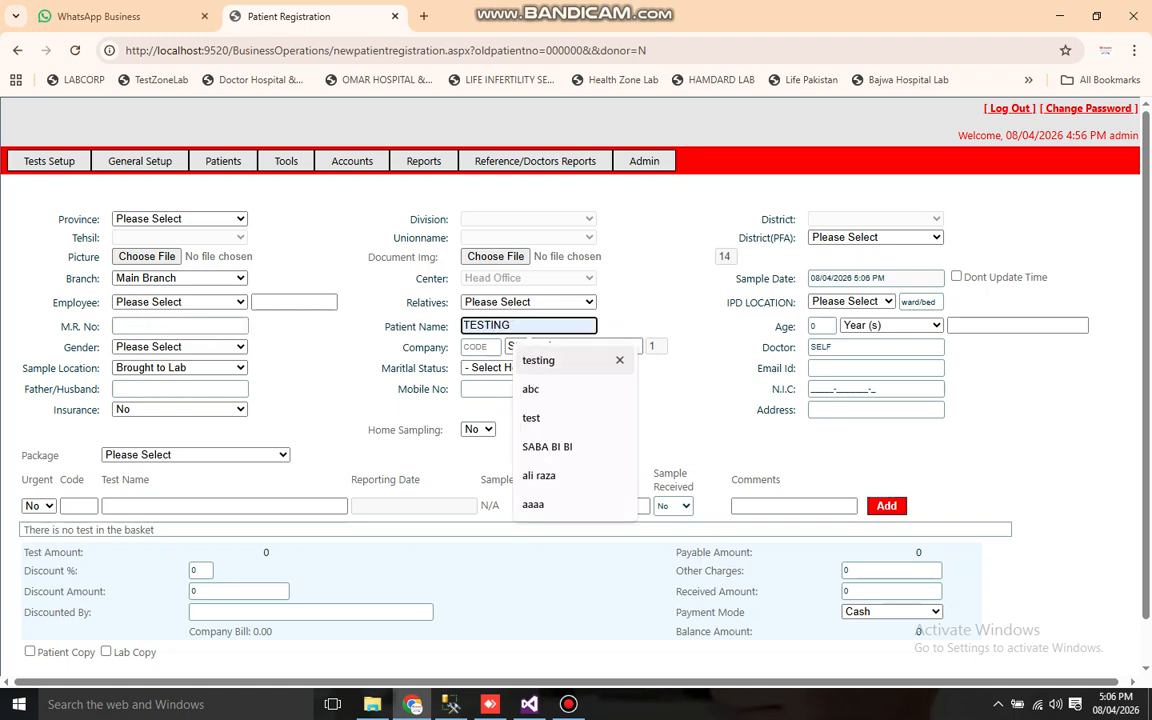
key("Return")
key("Tab")
type("20")
key("Tab")
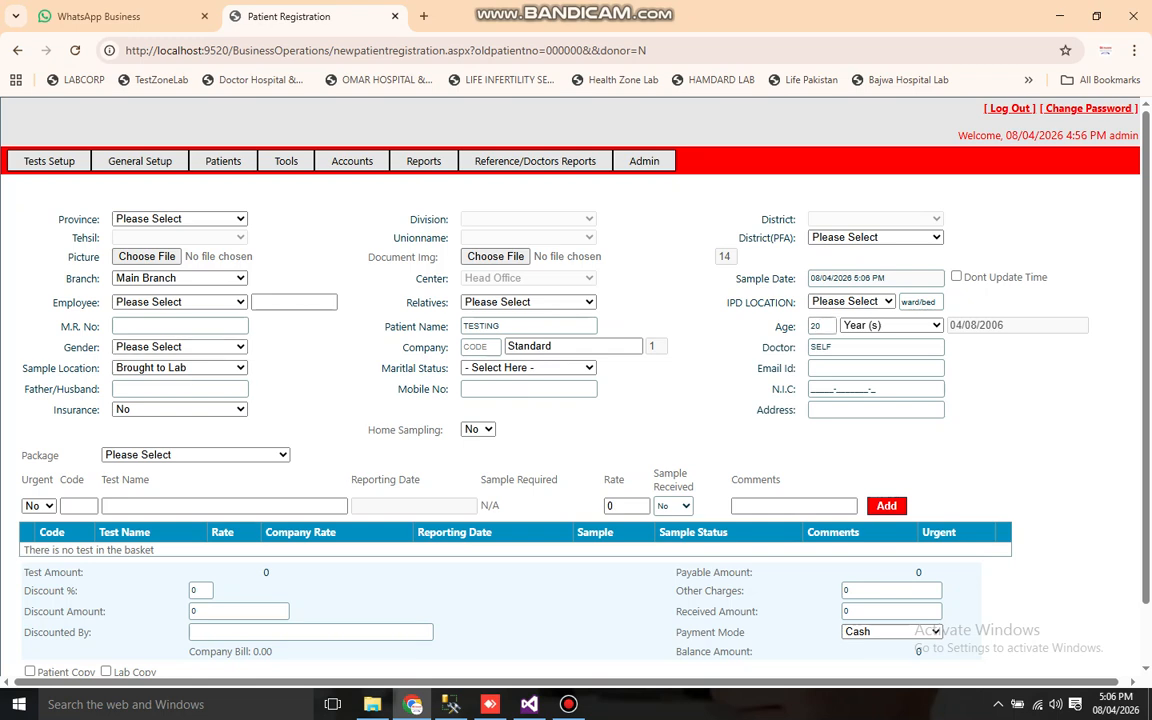
Step: Set the patient's gender to Female
left_click(180, 346)
key("Down")
key("Down")
key("Return")
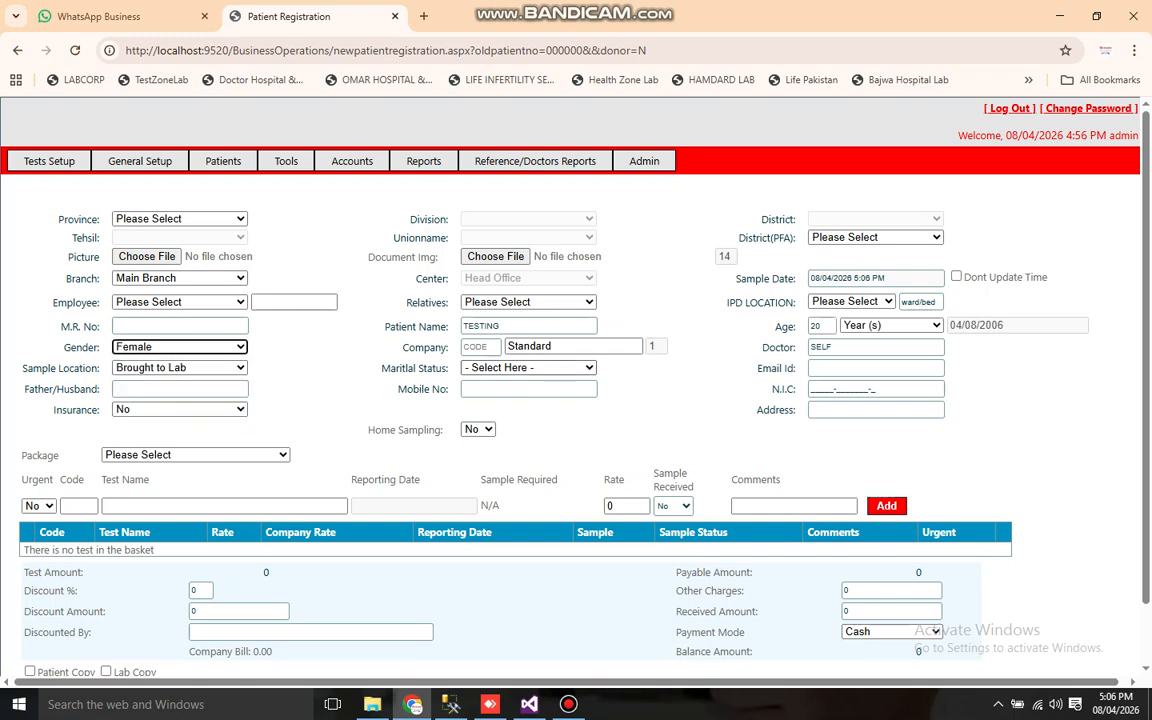
Step: Assign the newly registered doctor as the patient's company in place of Standard
key("Tab")
key("Tab")
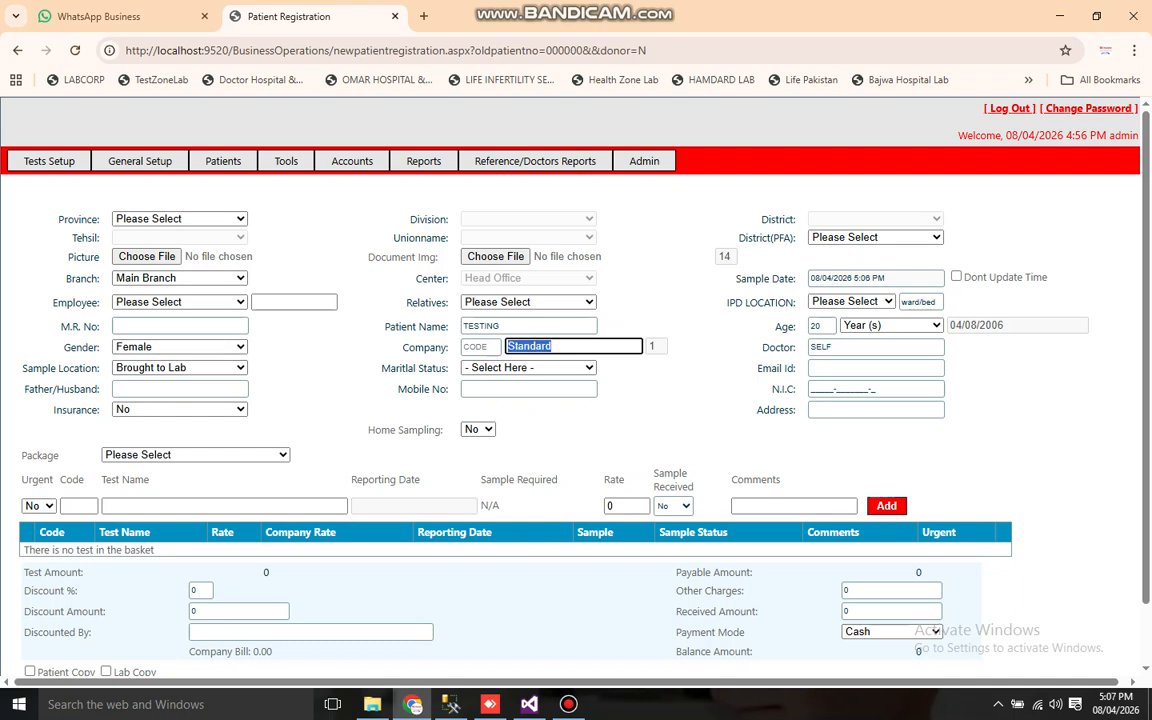
type("dr a")
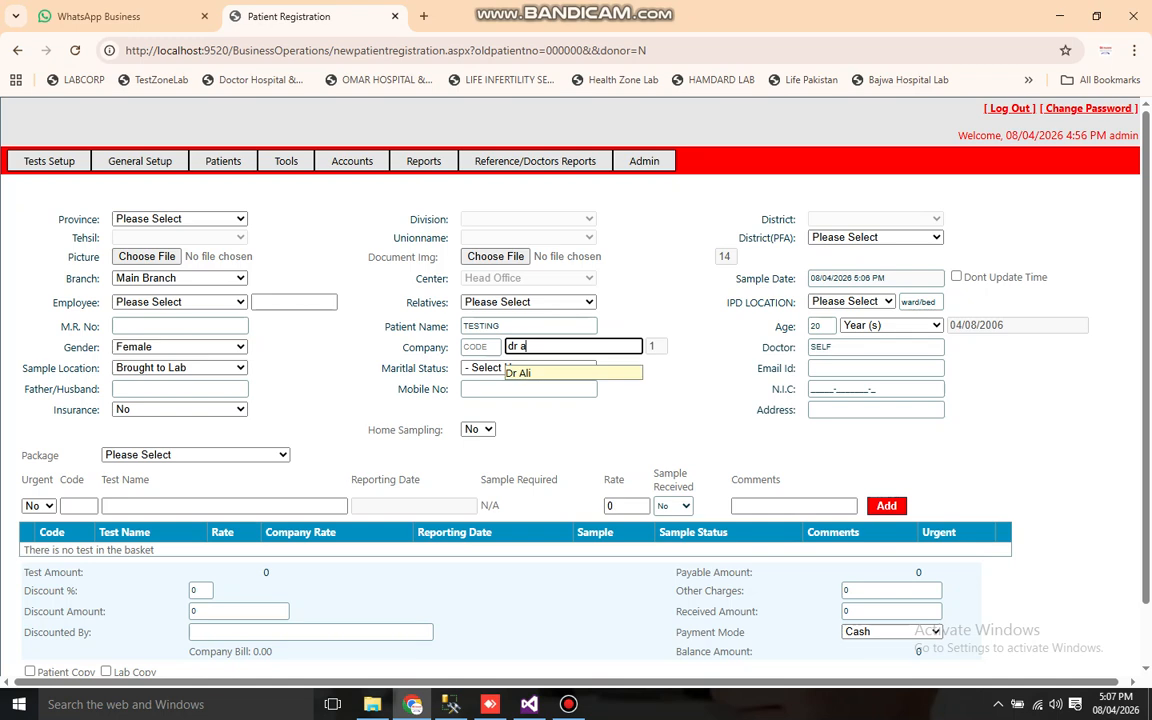
key("Down")
key("Tab")
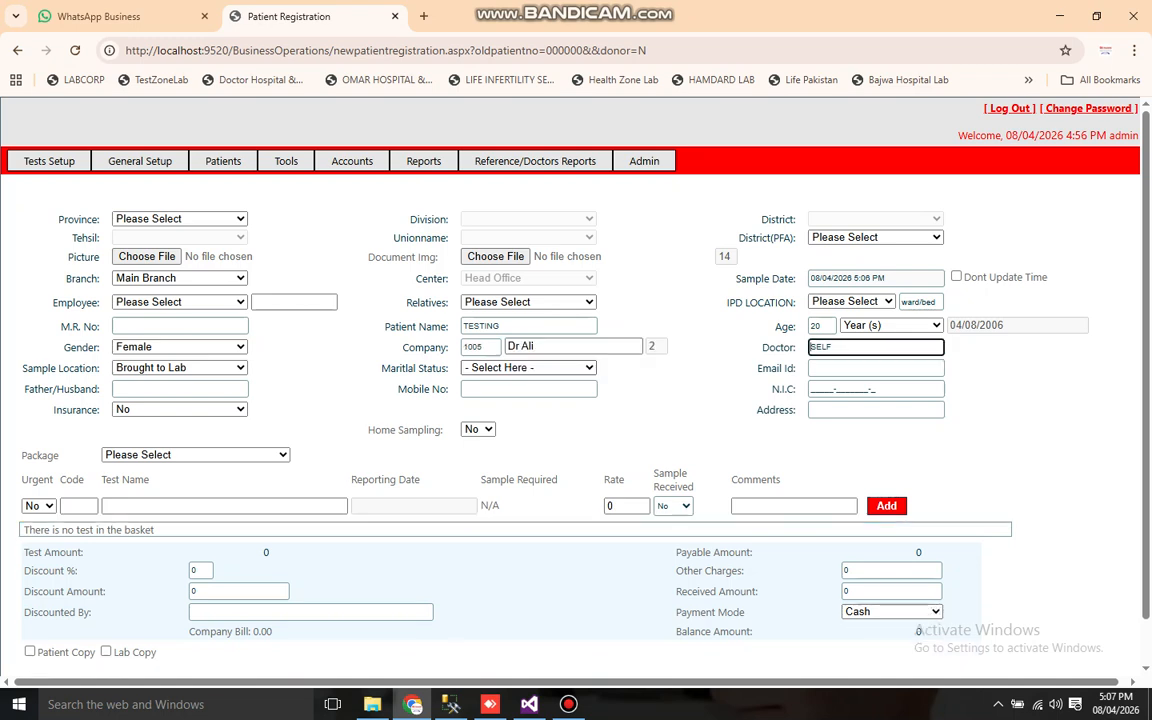
left_click(480, 346)
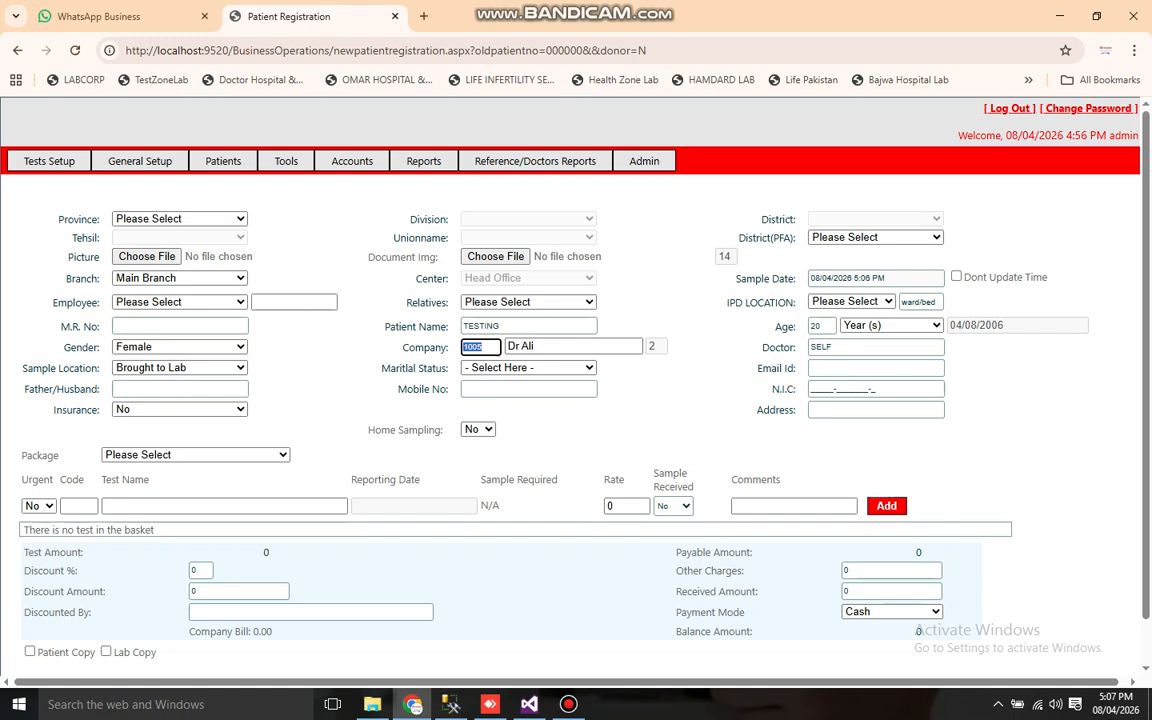
Step: Add the Cross Match With ELISA test to the patient's test basket and check its company rate
left_click(224, 505)
type("cross")
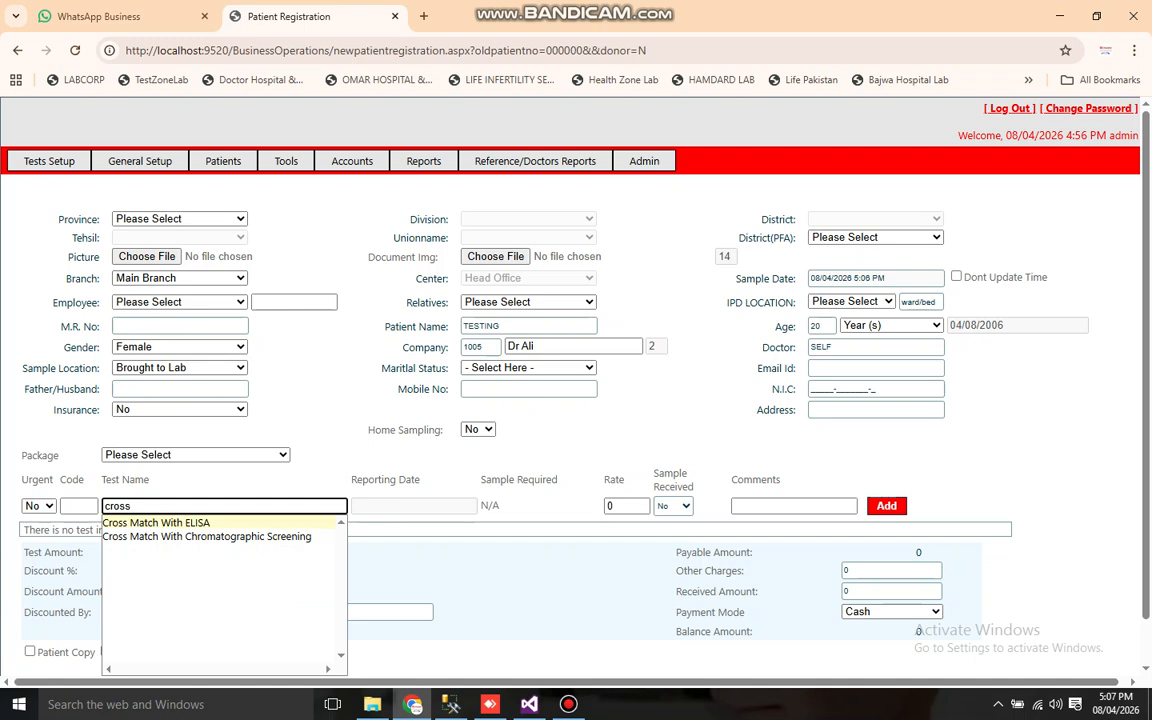
key("Return")
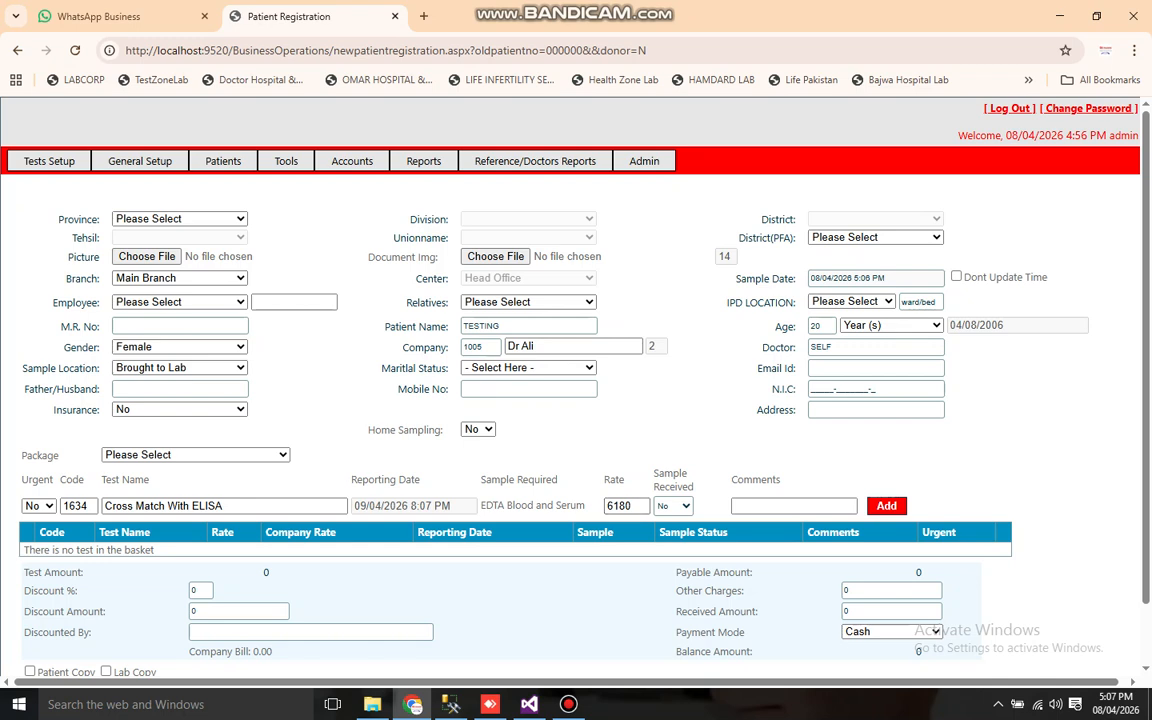
key("Return")
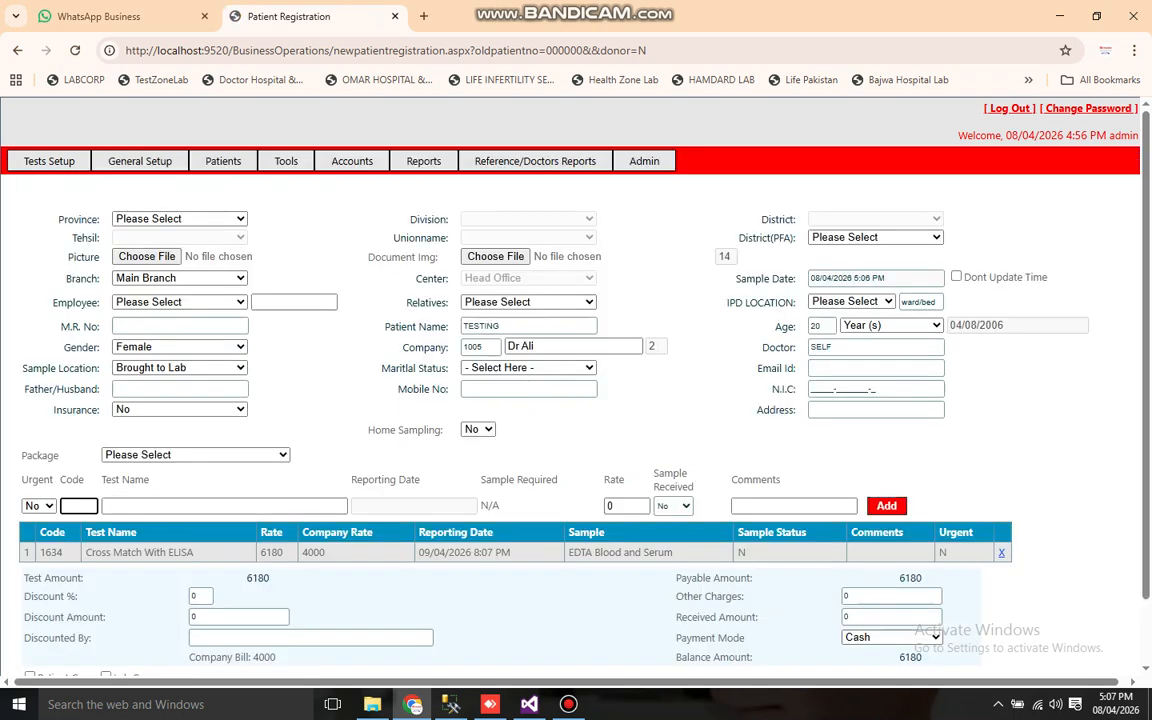
left_click_drag(302, 552, 325, 552)
Step: Add the Blood Group & Rh Factor test to the patient's test basket
left_click(224, 506)
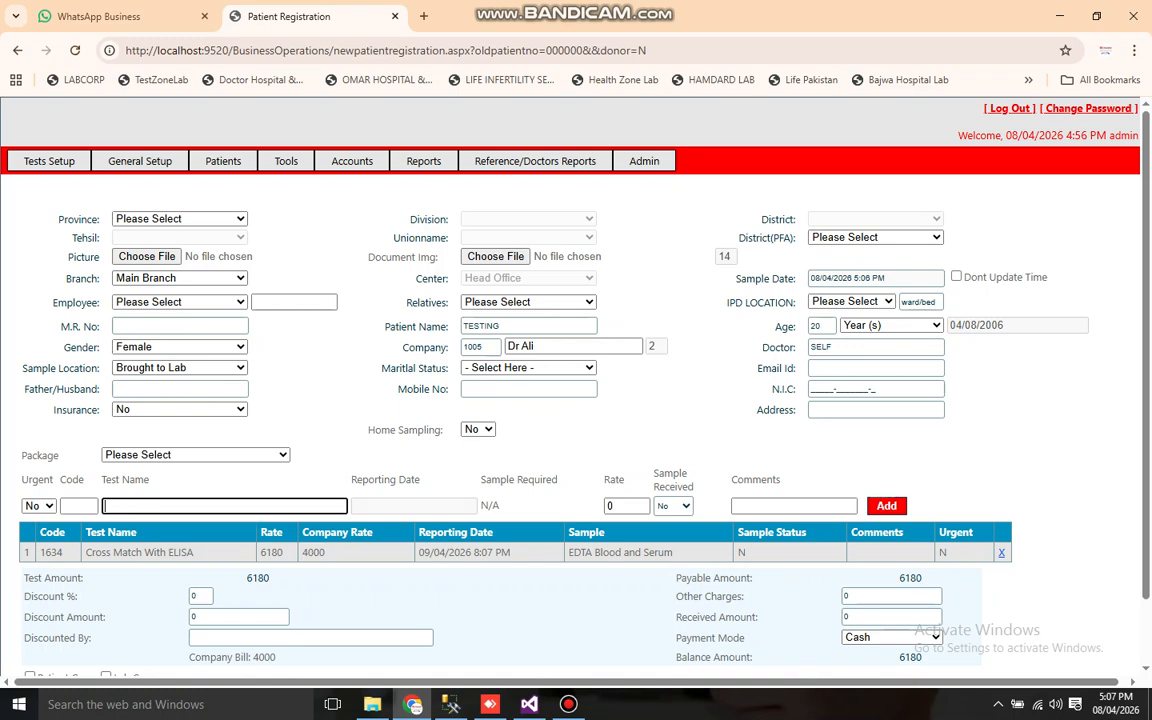
type("blood g")
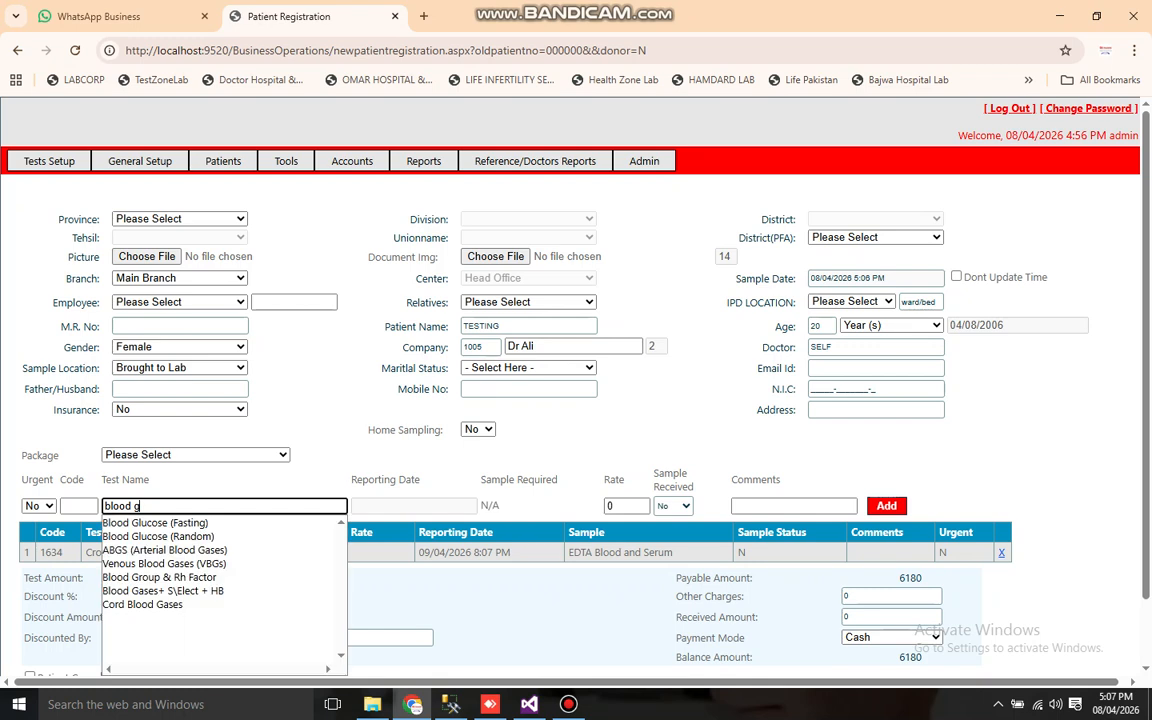
key("Down")
key("Down")
key("Down")
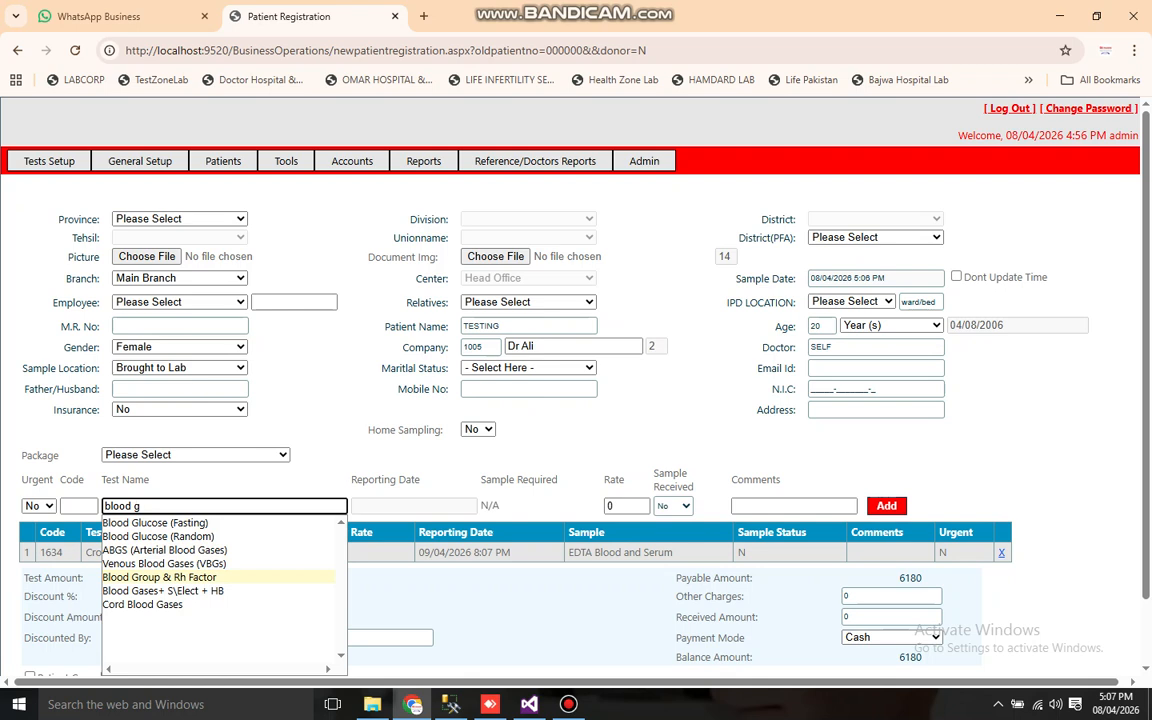
key("Return")
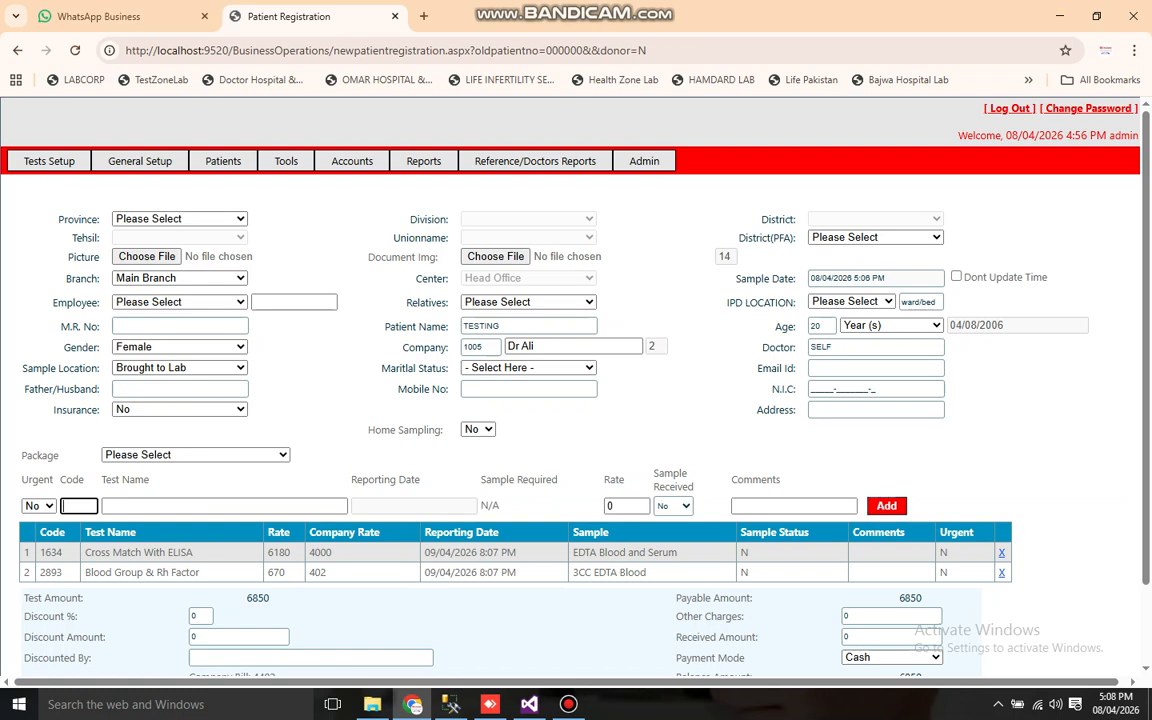
Step: Check the company rates in the test basket and save the patient registration
double_click(317, 572)
left_click_drag(308, 532, 380, 532)
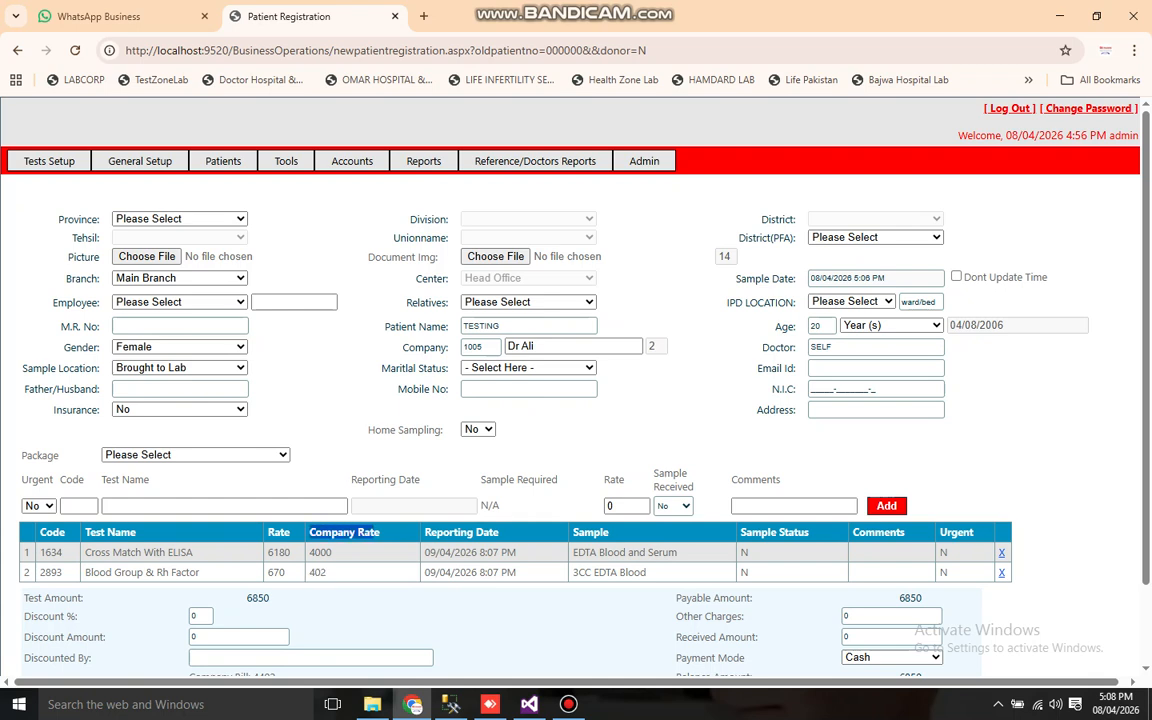
scroll(576, 400, "down", 2)
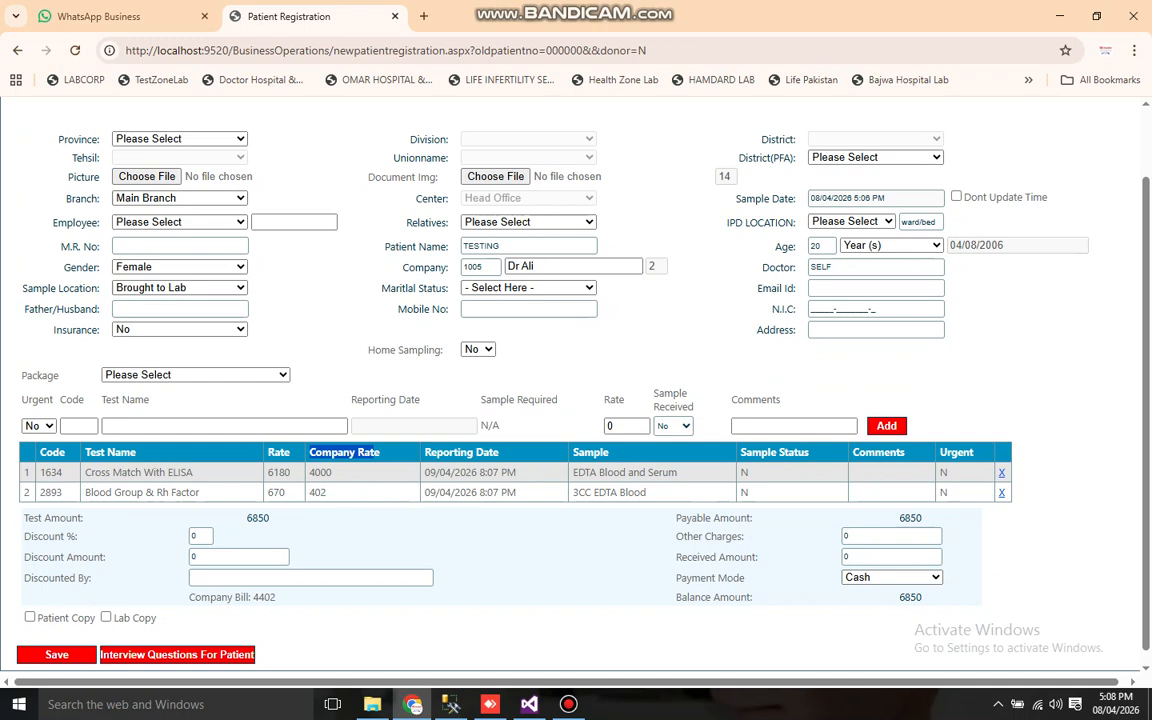
key("F5")
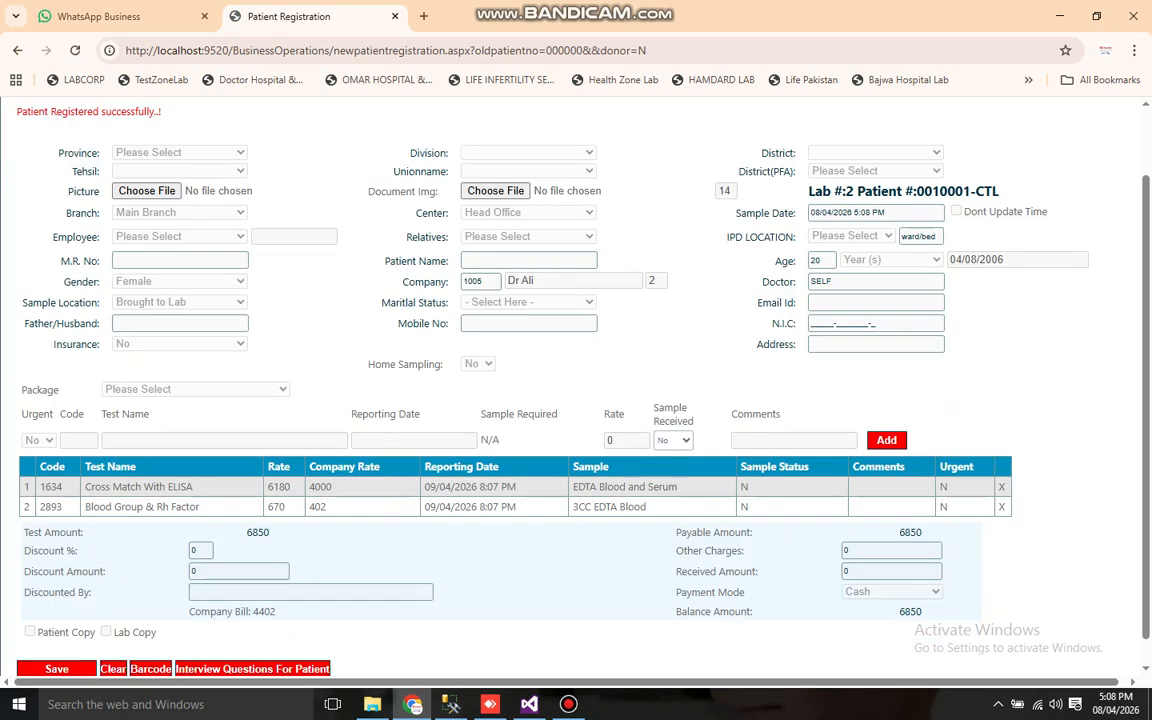
Step: Open the Reference Bill (Reference Wise) report and choose the newly registered doctor as the company name
scroll(576, 400, "up", 1)
mouse_move(535, 161)
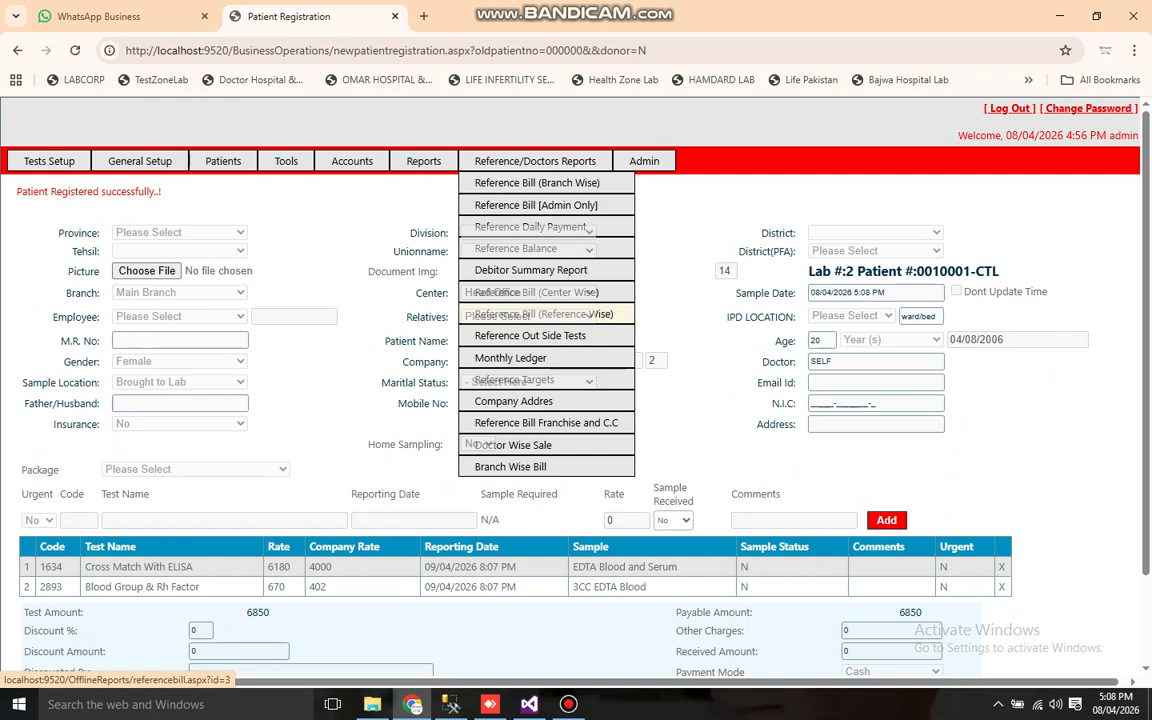
left_click(537, 292)
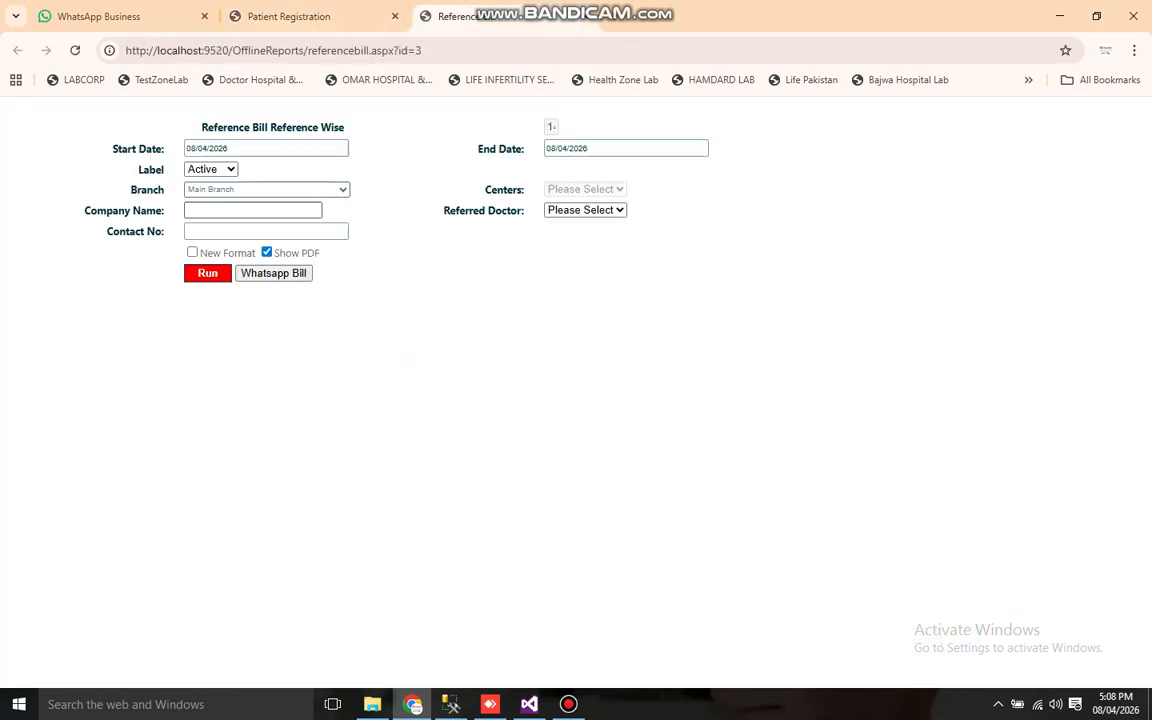
left_click(252, 210)
type("dr a")
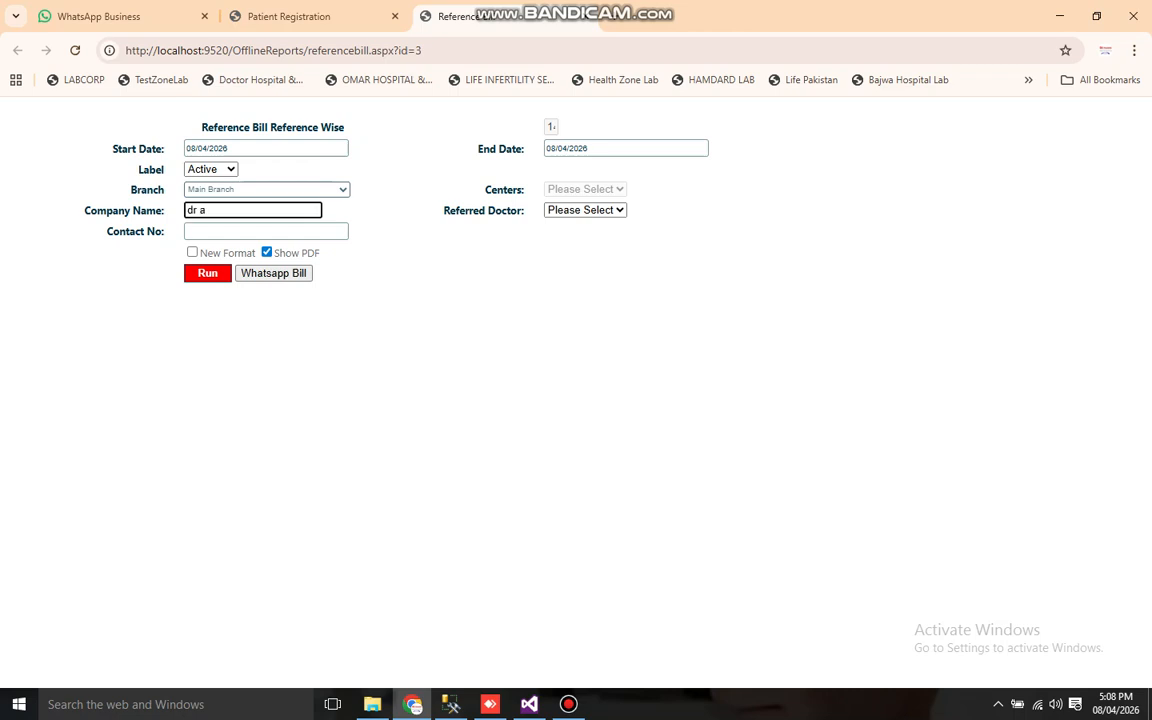
key("Down")
key("Return")
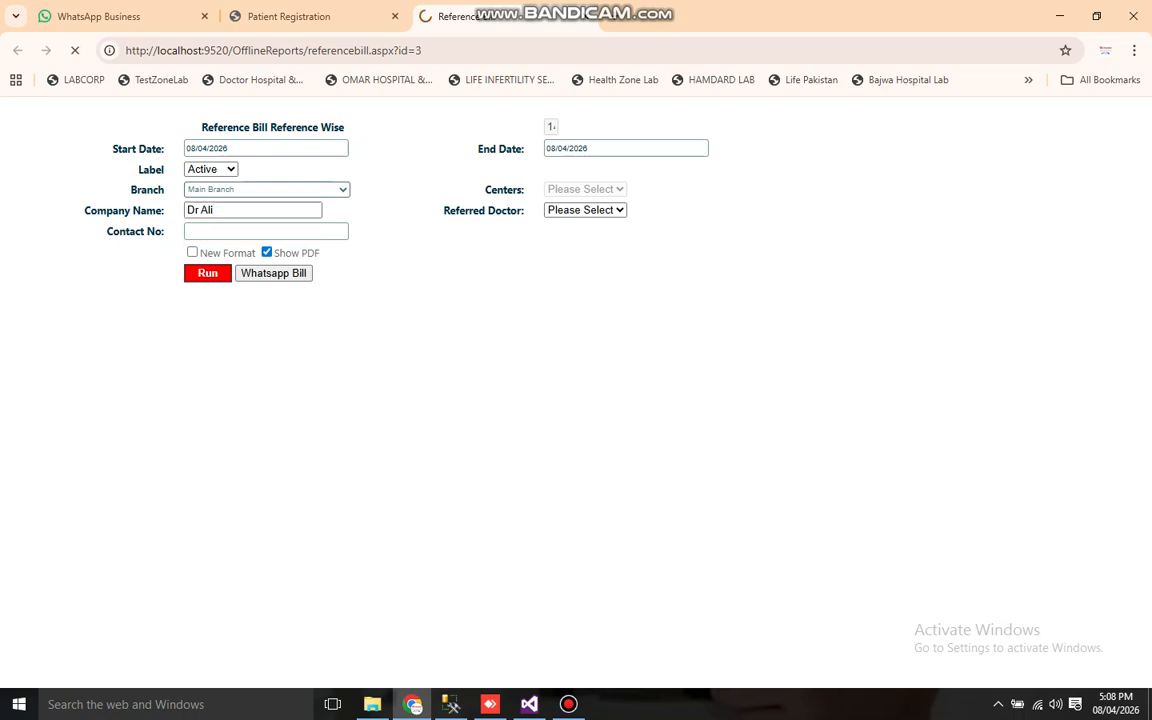